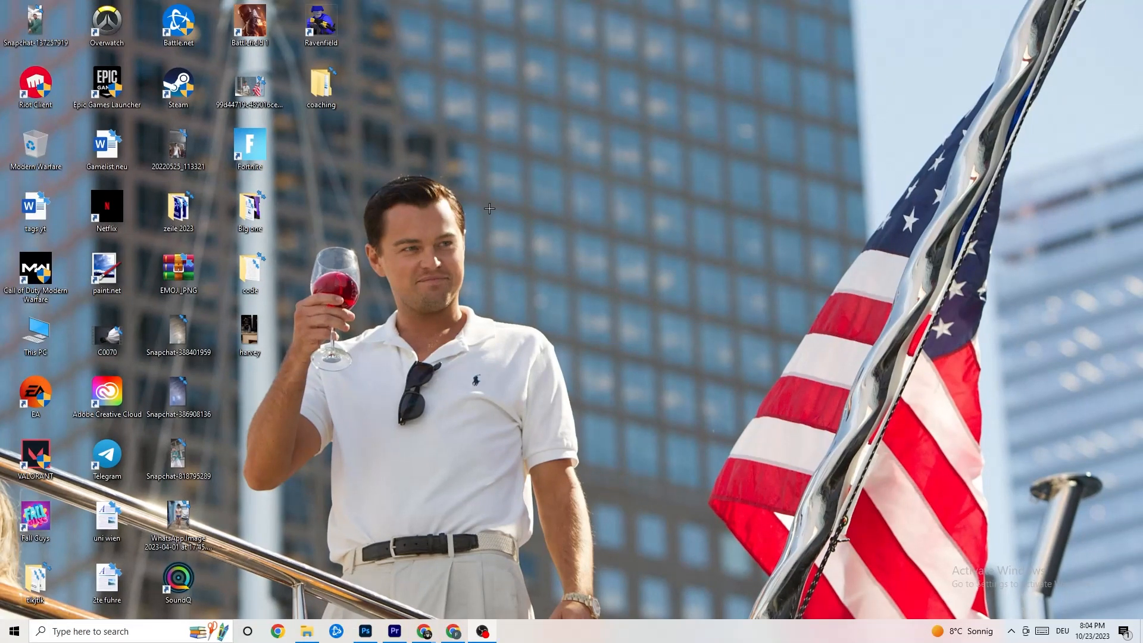
Step: Move the Steam shortcut to an empty area of the desktop and run it as administrator
left_click_drag(178, 84, 583, 229)
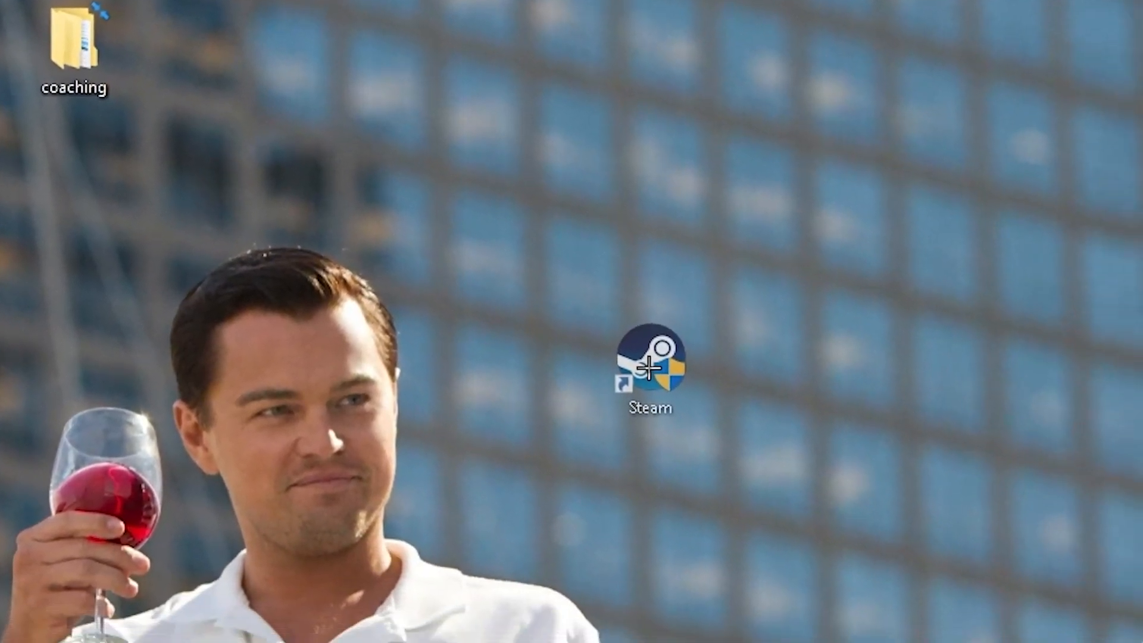
left_click_drag(649, 368, 685, 356)
left_click_drag(751, 323, 641, 488)
left_click_drag(307, 339, 445, 223)
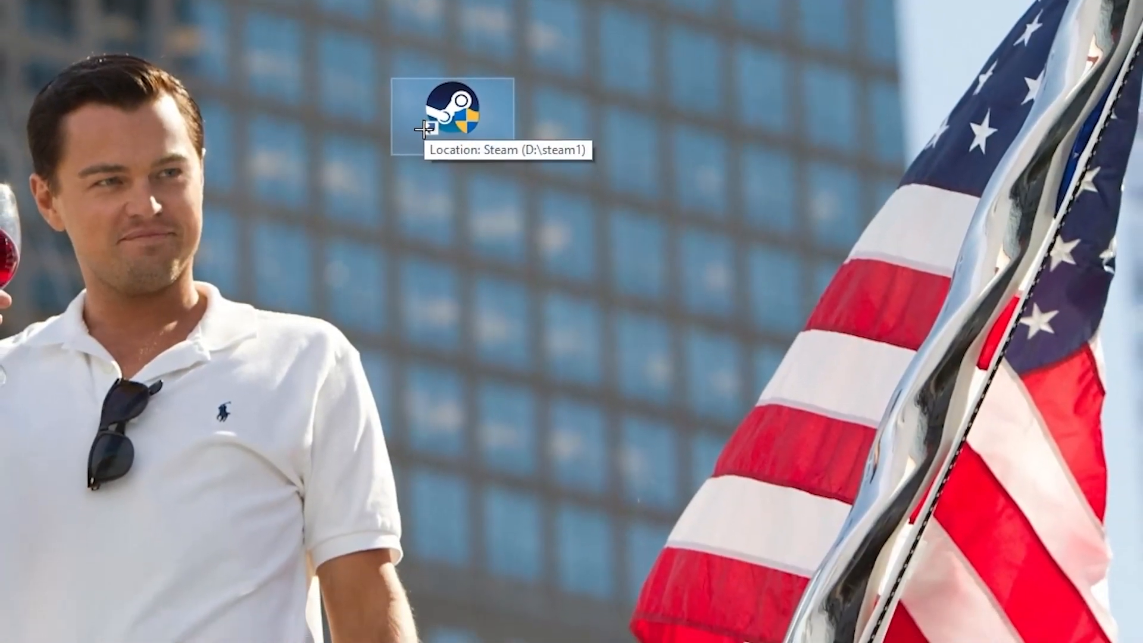
right_click(424, 130)
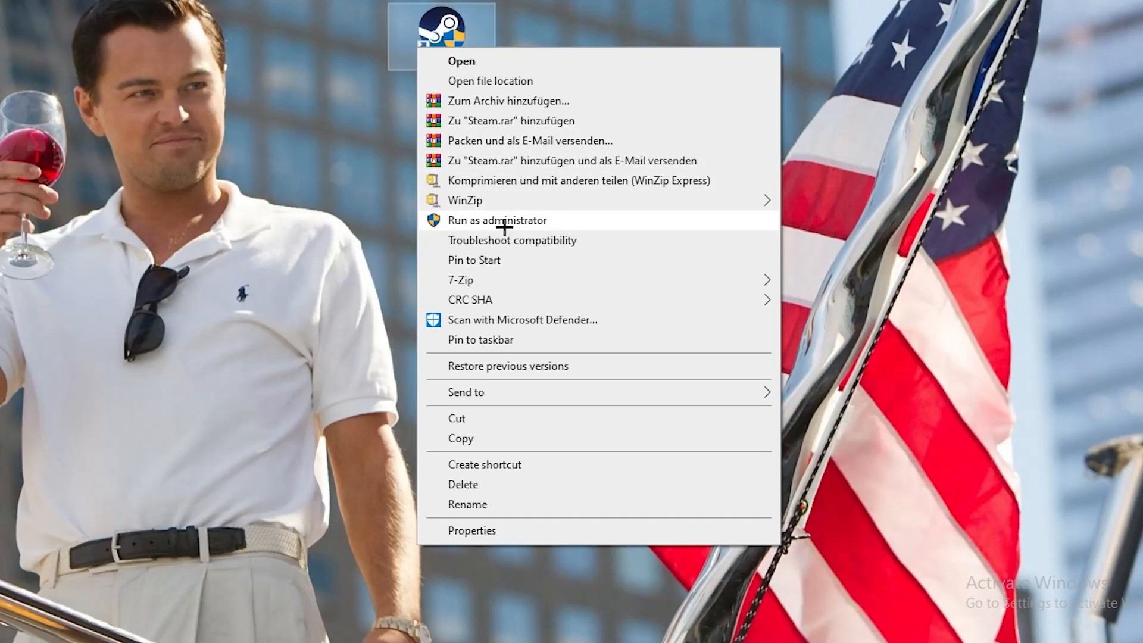
left_click(476, 220)
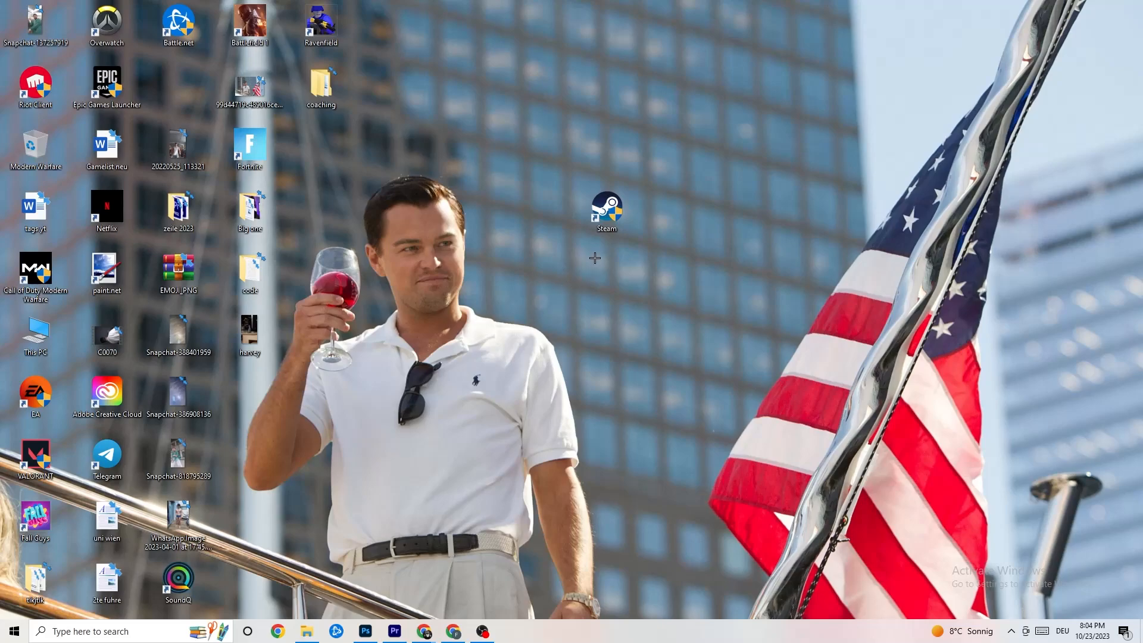
Step: Open the Steam shortcut's properties and show its compatibility settings
left_click_drag(607, 211, 510, 228)
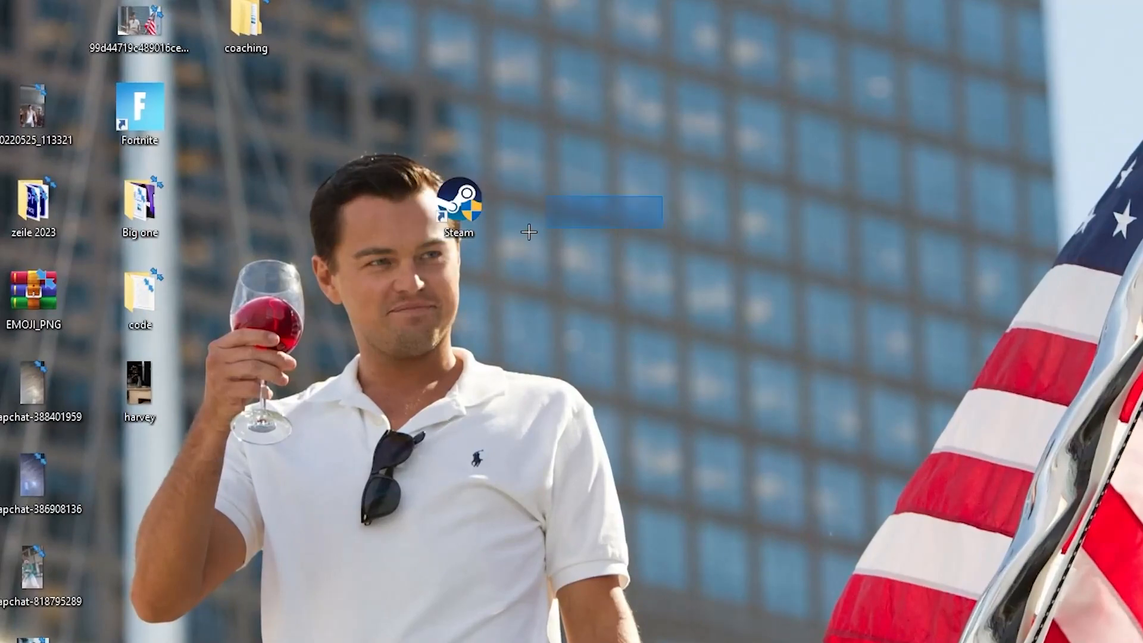
left_click_drag(456, 189, 562, 278)
right_click(571, 303)
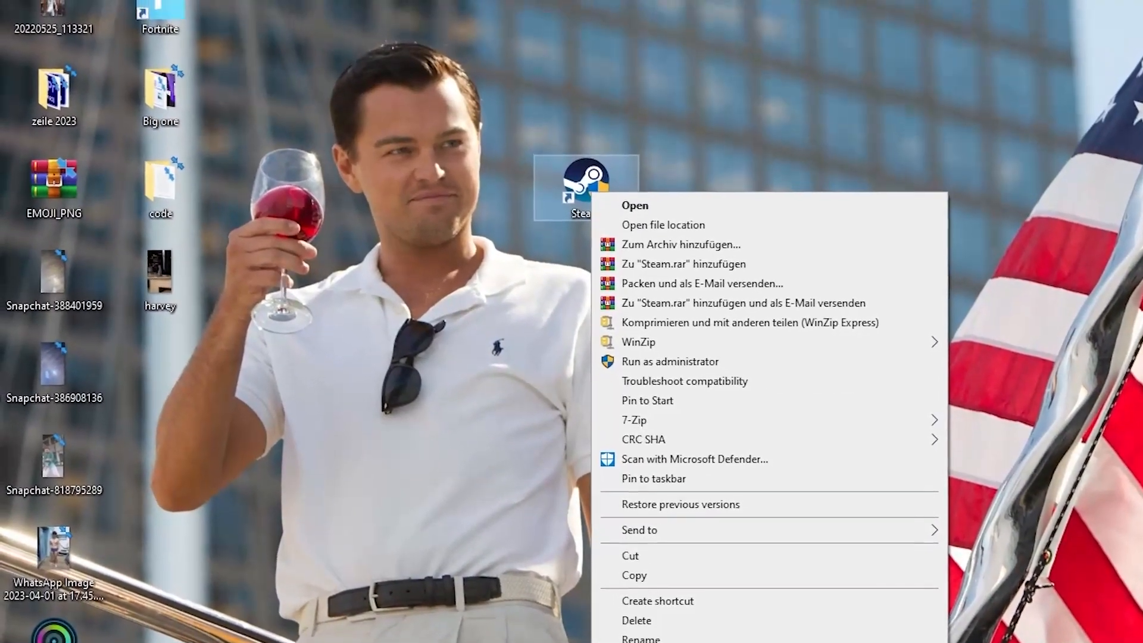
left_click(691, 634)
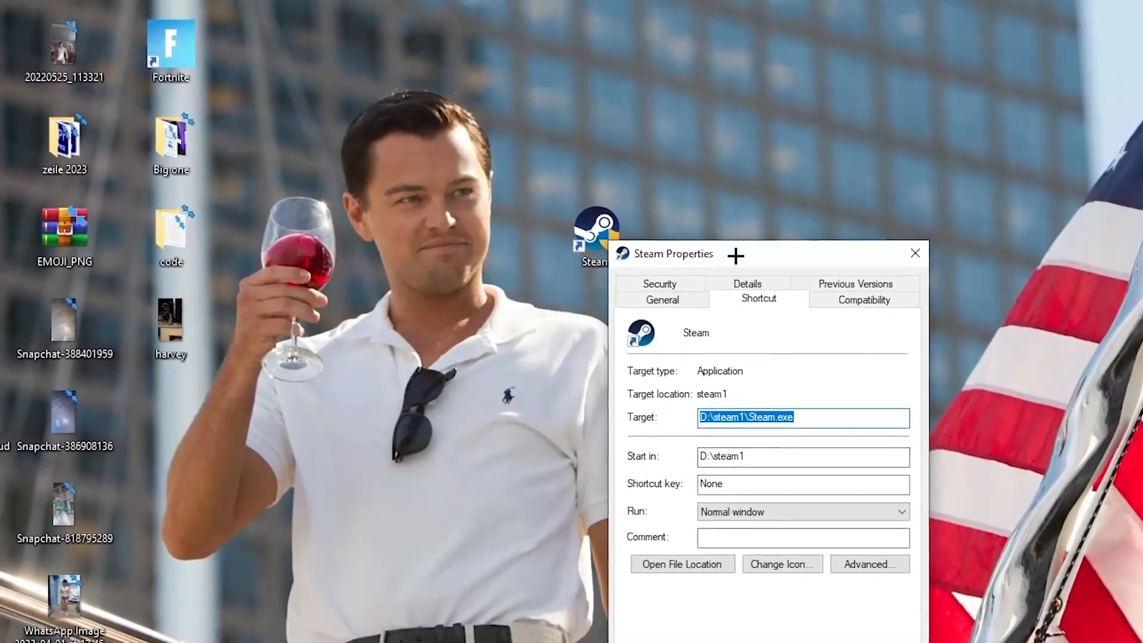
left_click_drag(730, 237, 594, 50)
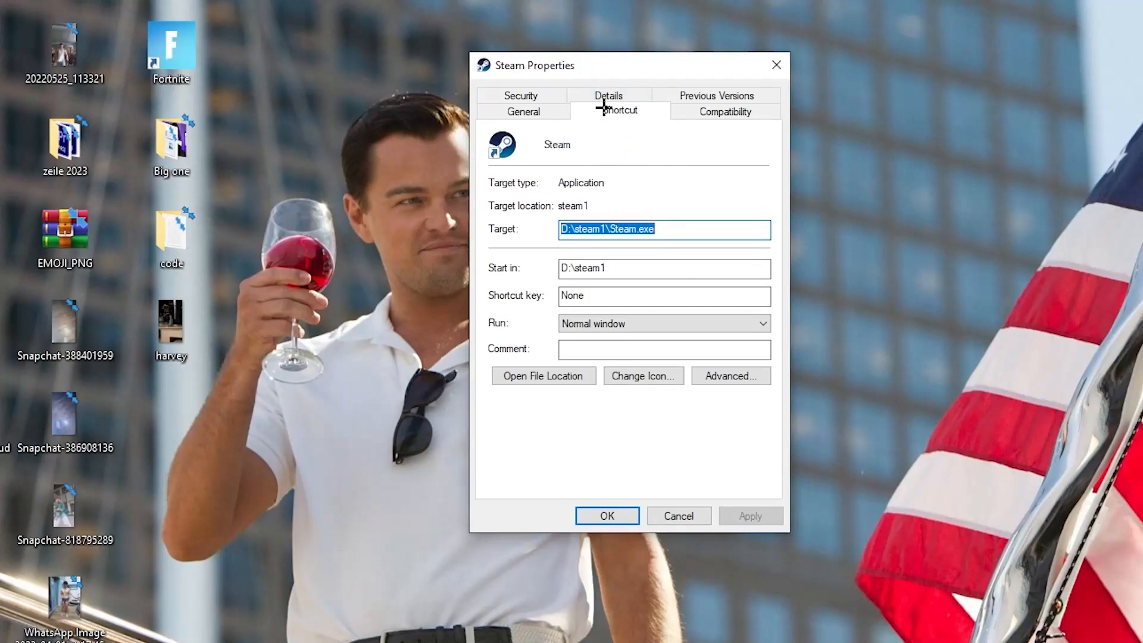
left_click(719, 113)
left_click_drag(653, 74, 622, 36)
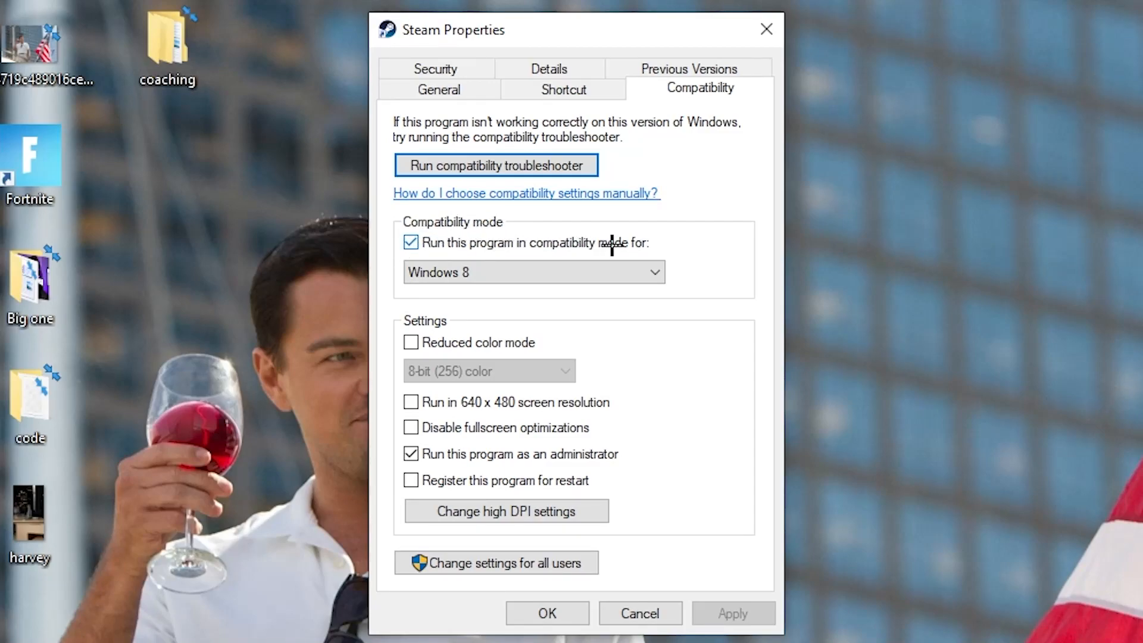
Step: Review the Windows versions offered for compatibility mode, keep Windows 8, and confirm the Steam properties
left_click(638, 265)
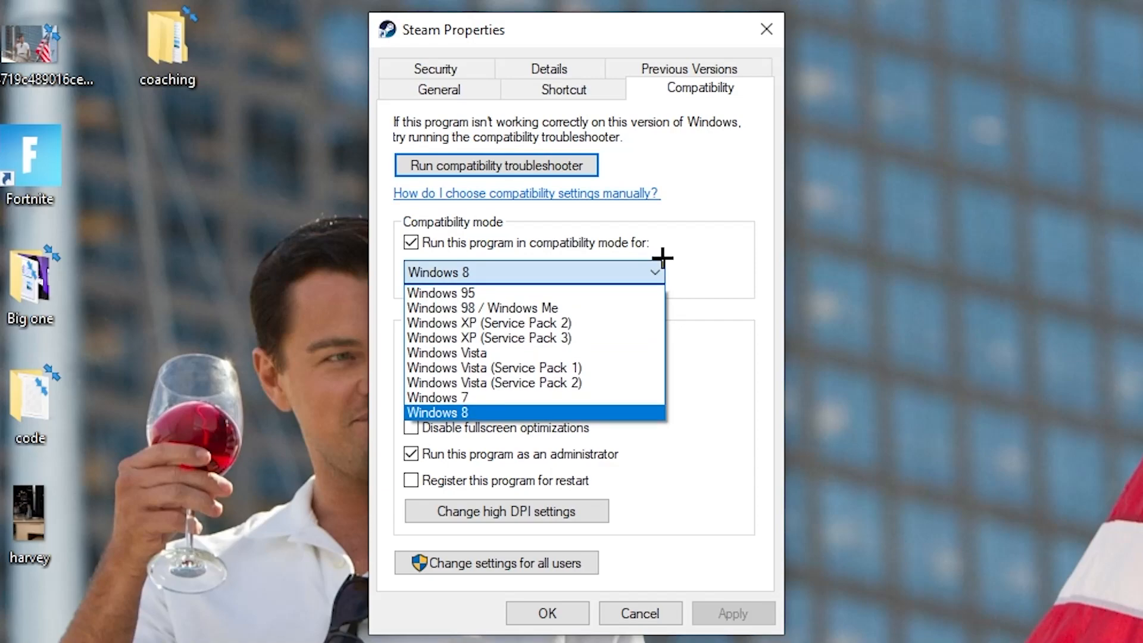
left_click(685, 253)
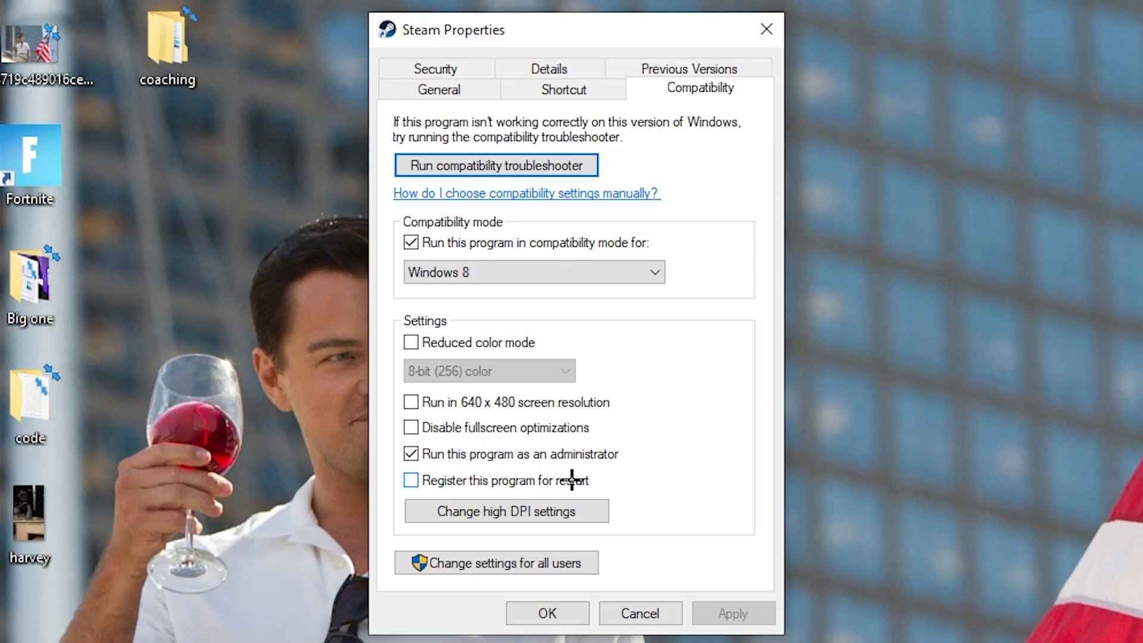
left_click(555, 610)
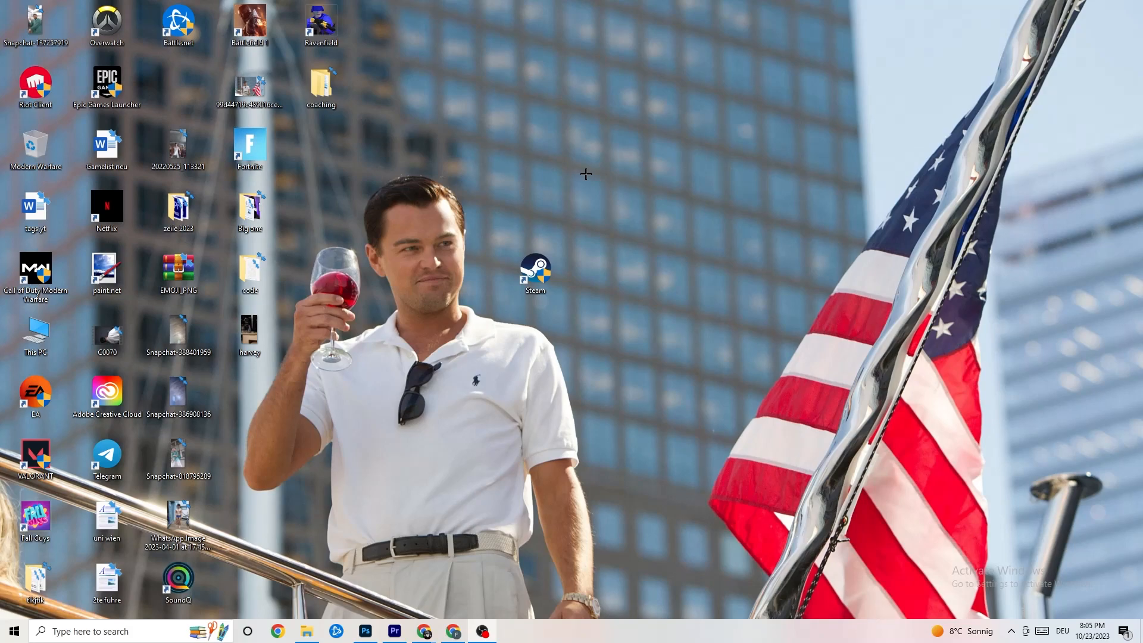
left_click_drag(544, 292, 547, 213)
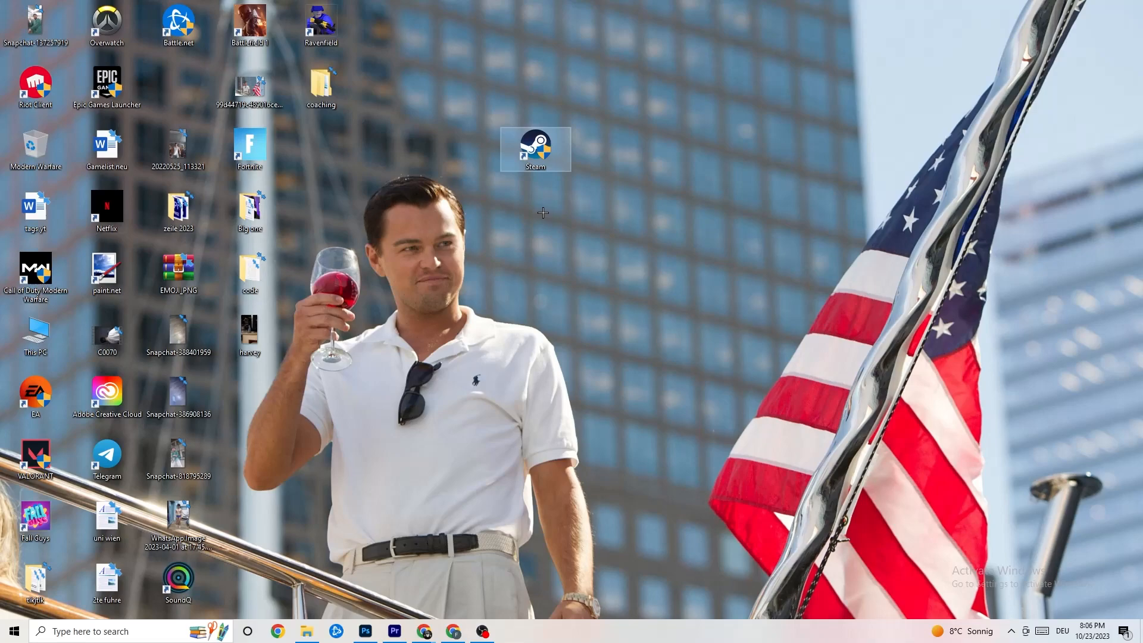
left_click_drag(557, 150, 468, 225)
left_click(539, 142)
left_click(540, 165)
left_click(495, 169)
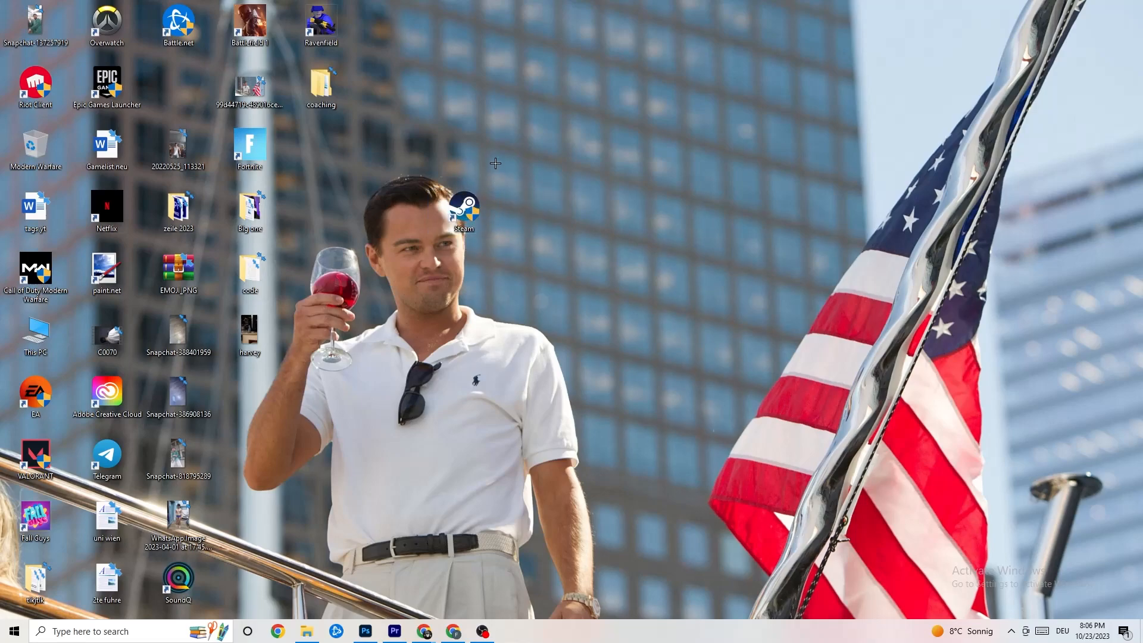
left_click_drag(462, 192, 558, 158)
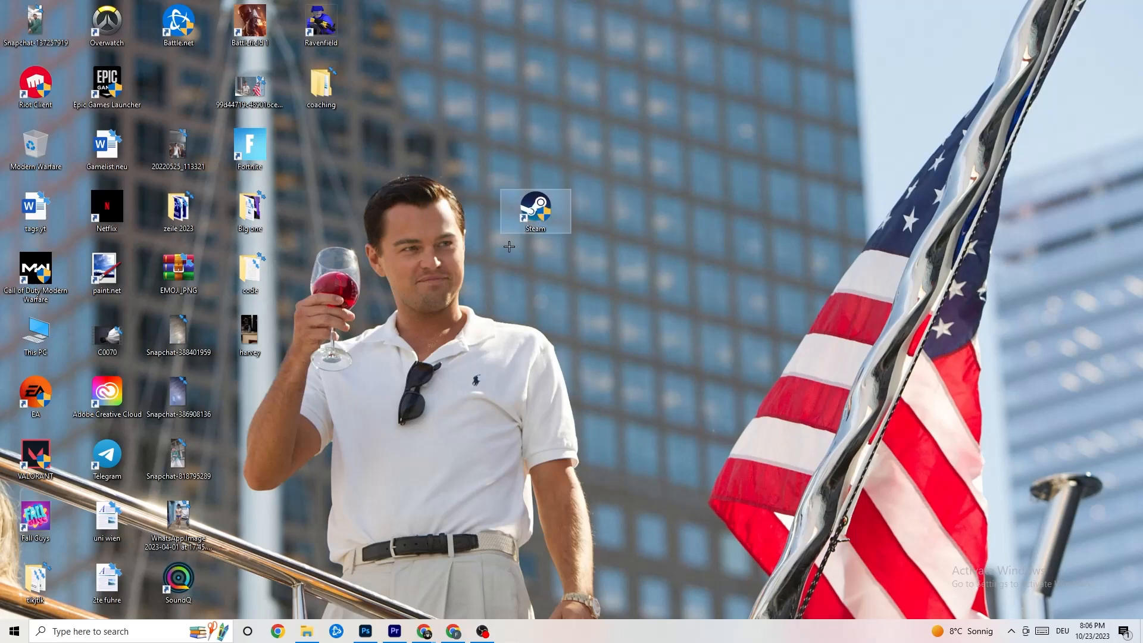
Step: Recheck the Steam shortcut's compatibility settings and close its properties without changes
right_click(539, 219)
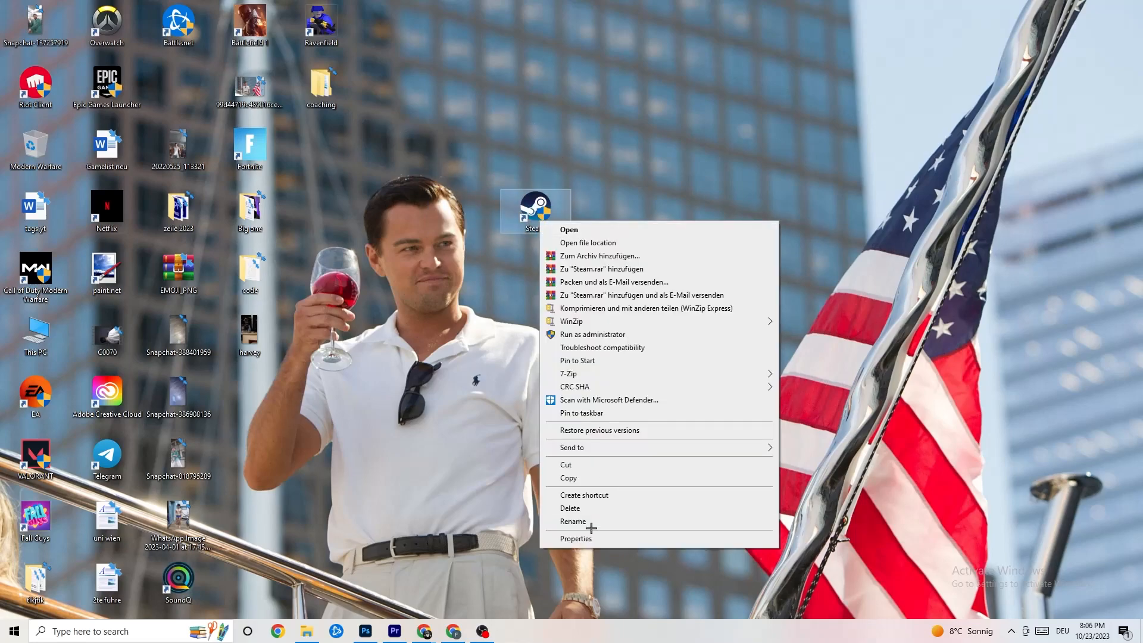
left_click(594, 537)
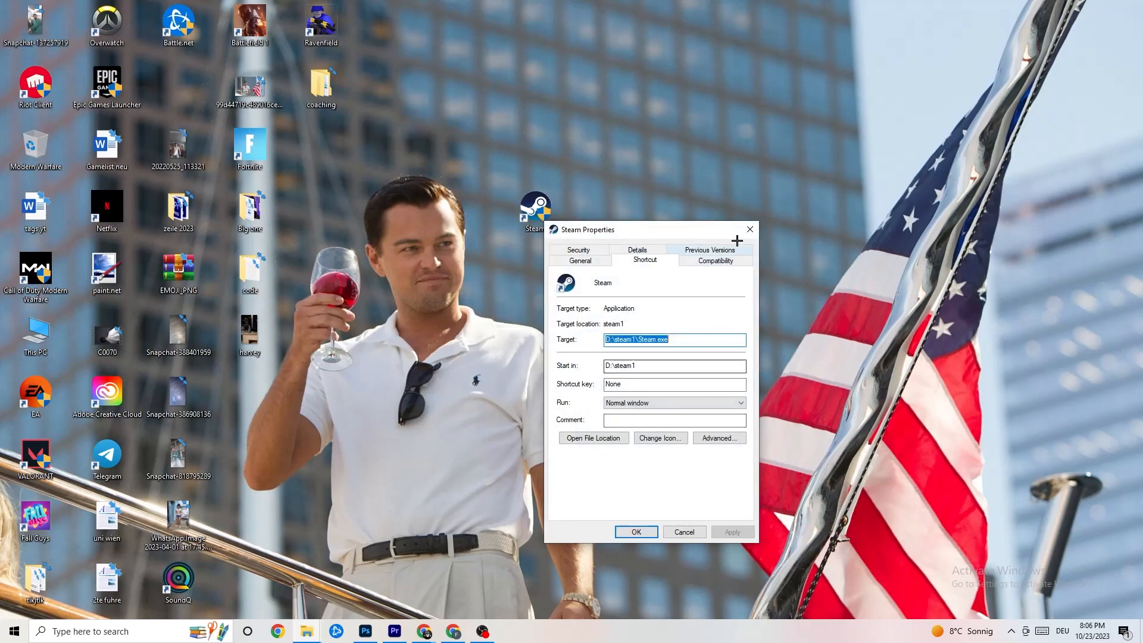
left_click(717, 261)
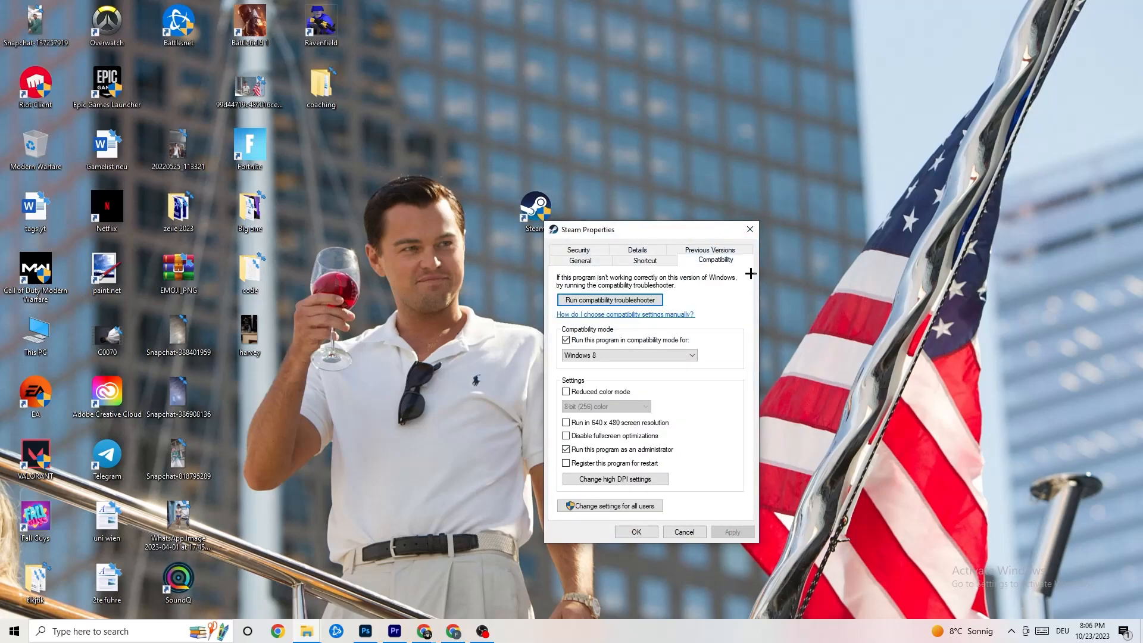
left_click(749, 229)
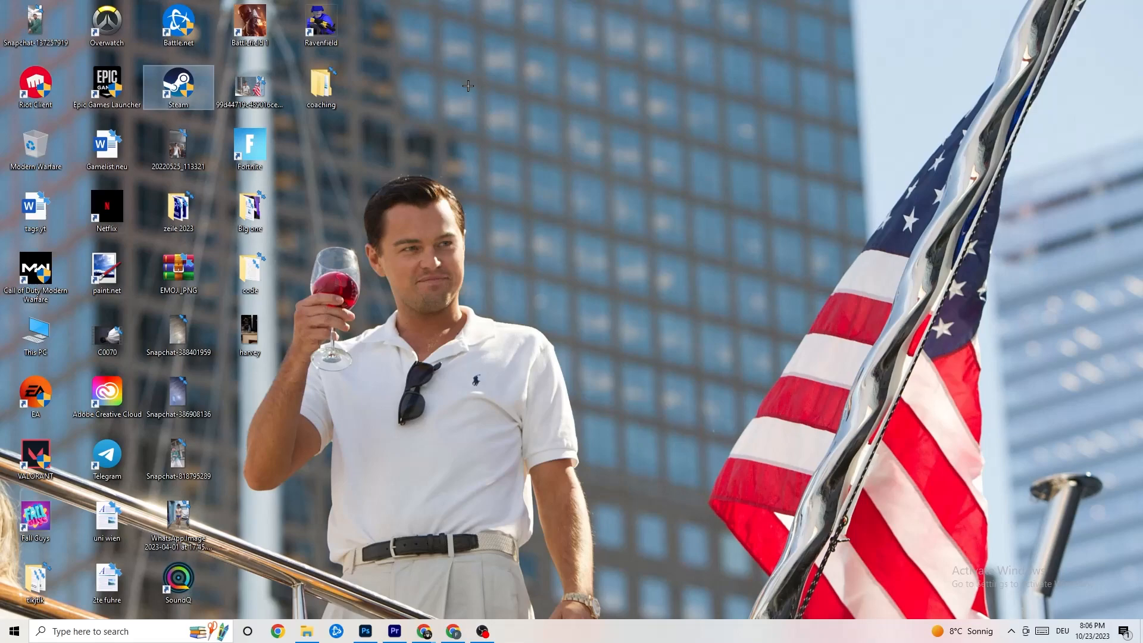
left_click(555, 116)
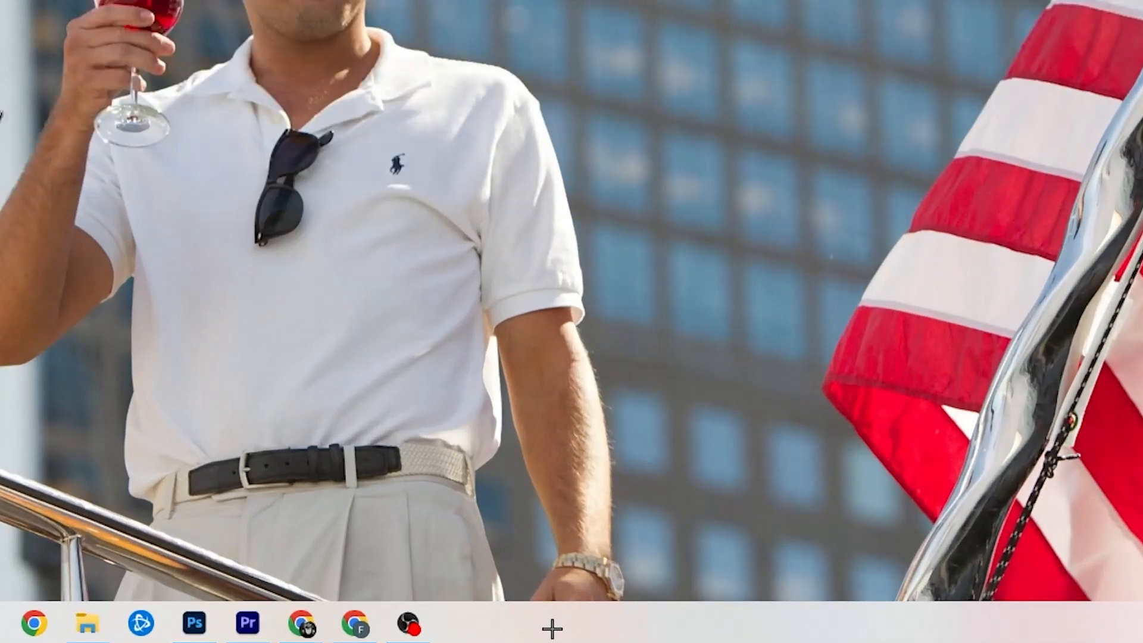
Step: Open Task Manager from the desktop and maximize its window
right_click(490, 633)
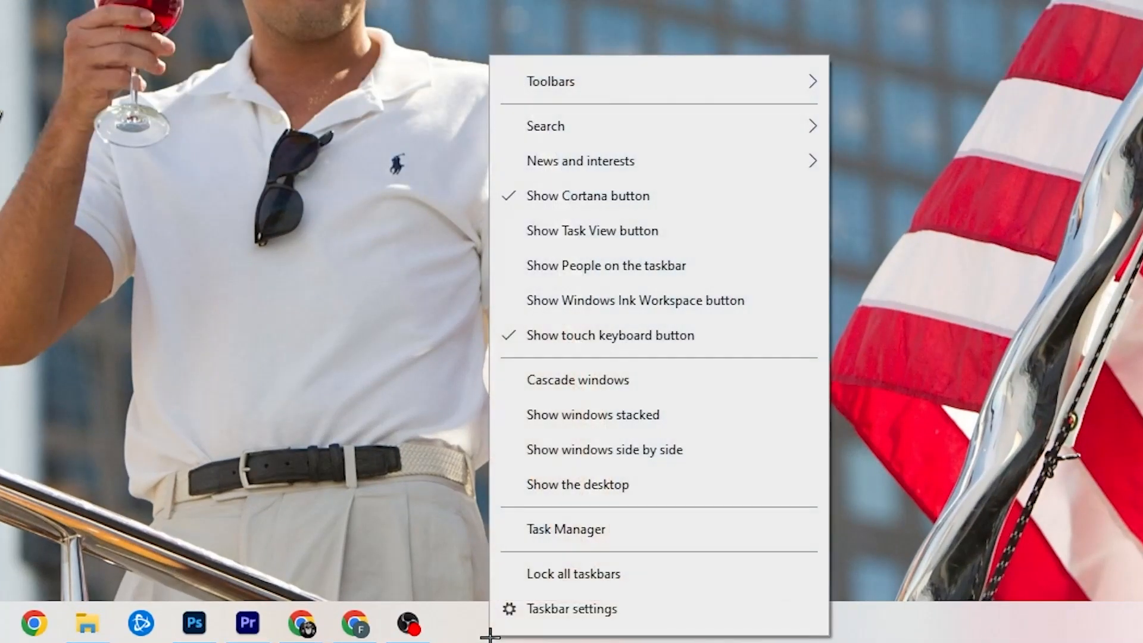
left_click(592, 537)
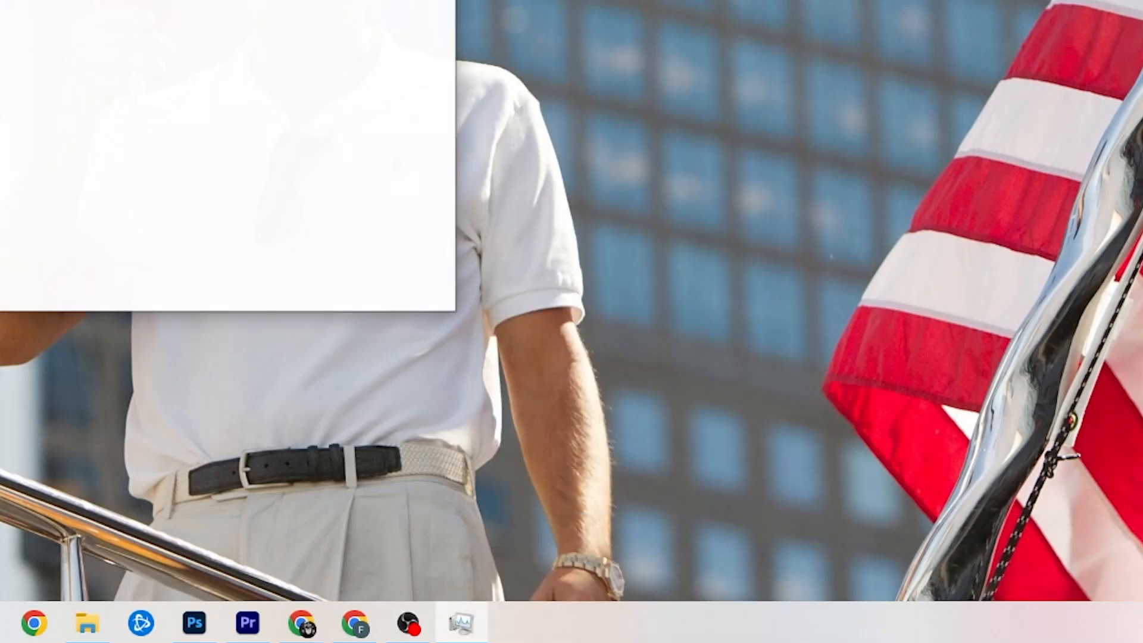
left_click(462, 119)
left_click_drag(477, 2, 493, 52)
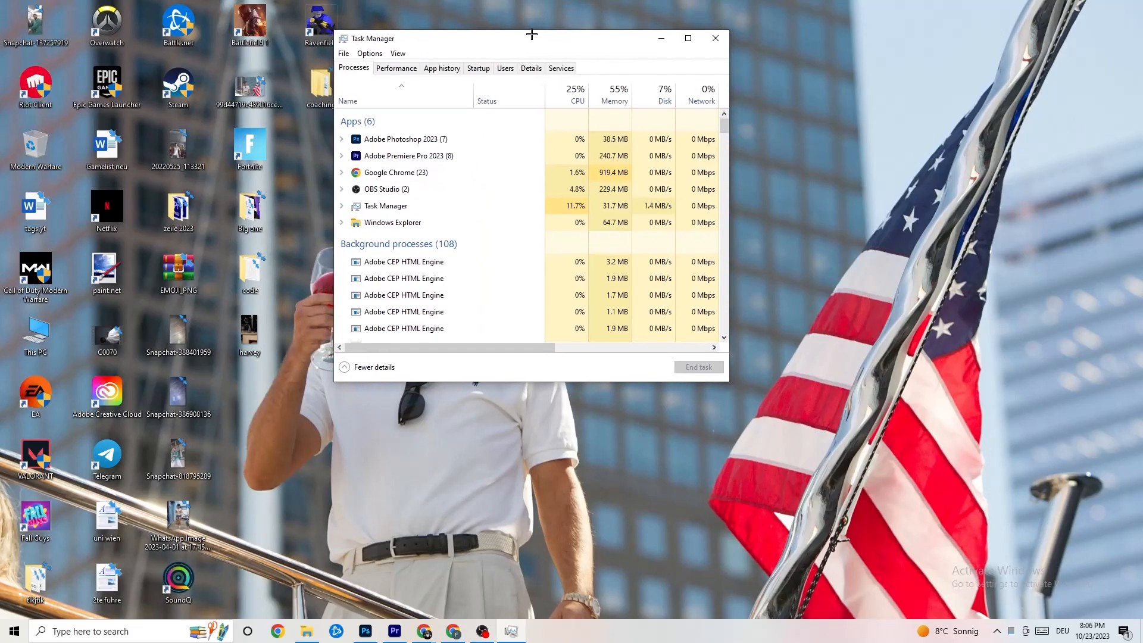
left_click(650, 57)
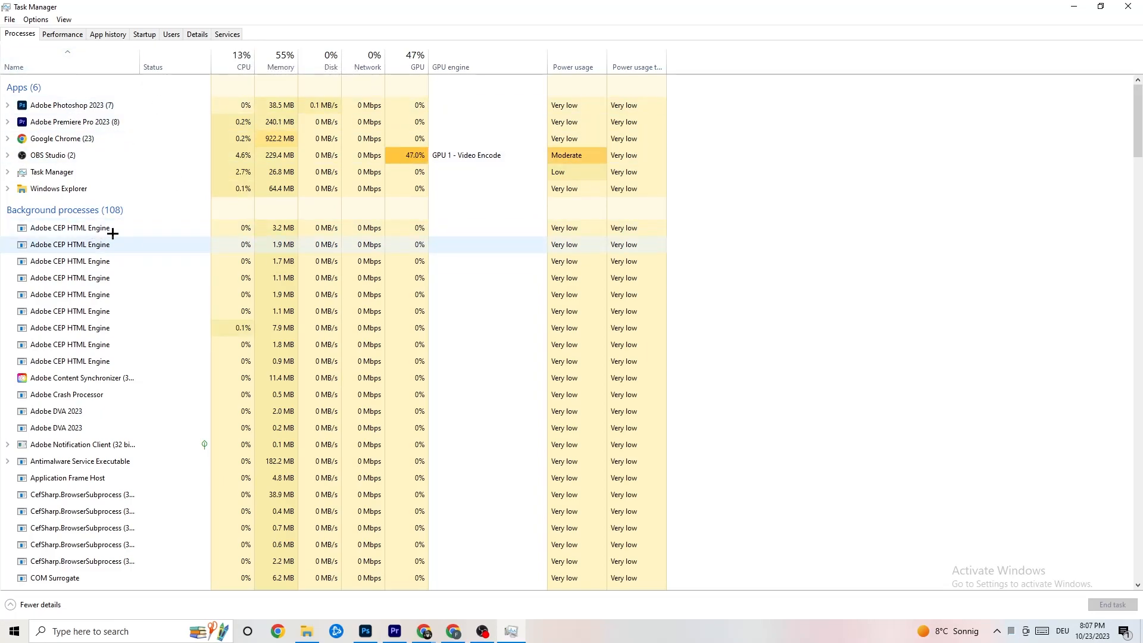
Step: Look through the running processes and end the Adobe Photoshop 2023 task
scroll(151, 318, "down", 4)
scroll(152, 317, "down", 14)
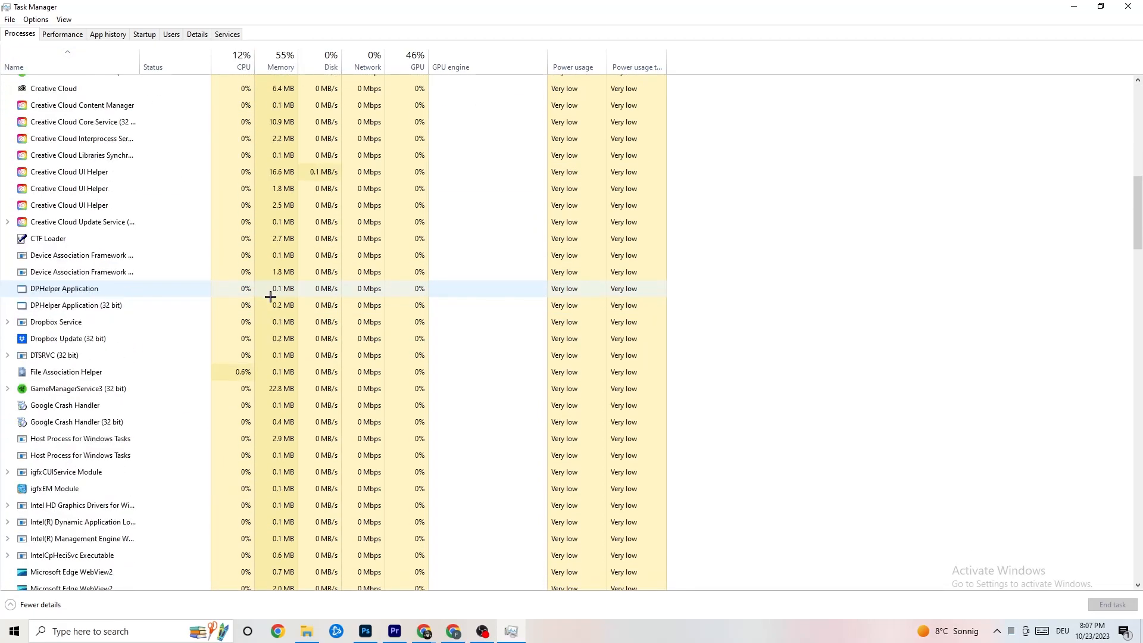
scroll(313, 292, "up", 18)
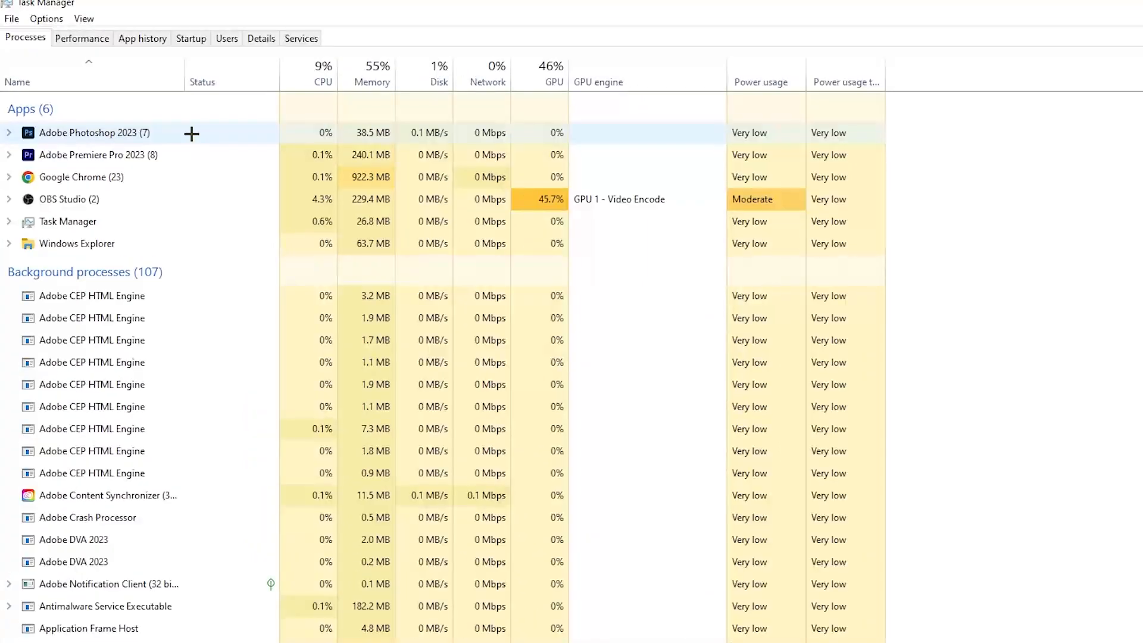
right_click(388, 134)
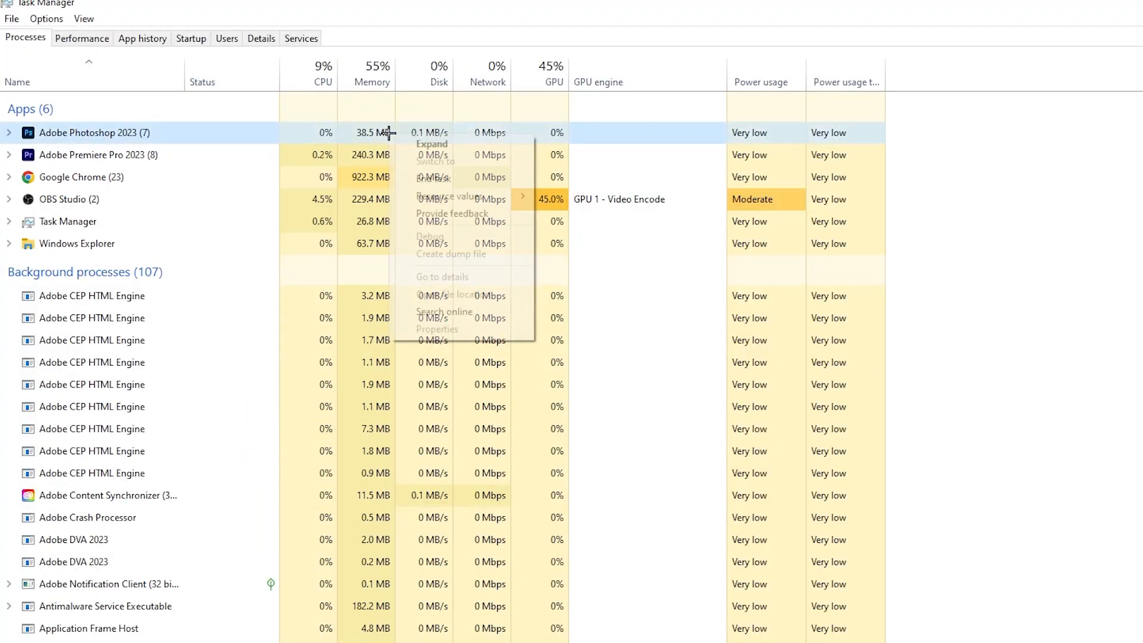
right_click(208, 139)
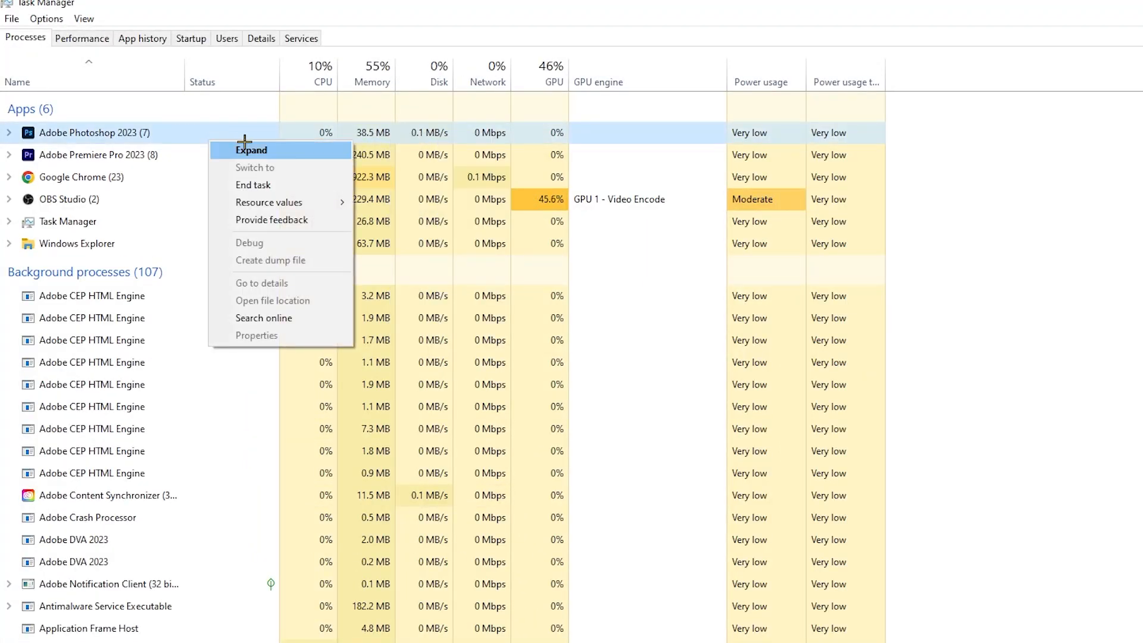
left_click(305, 185)
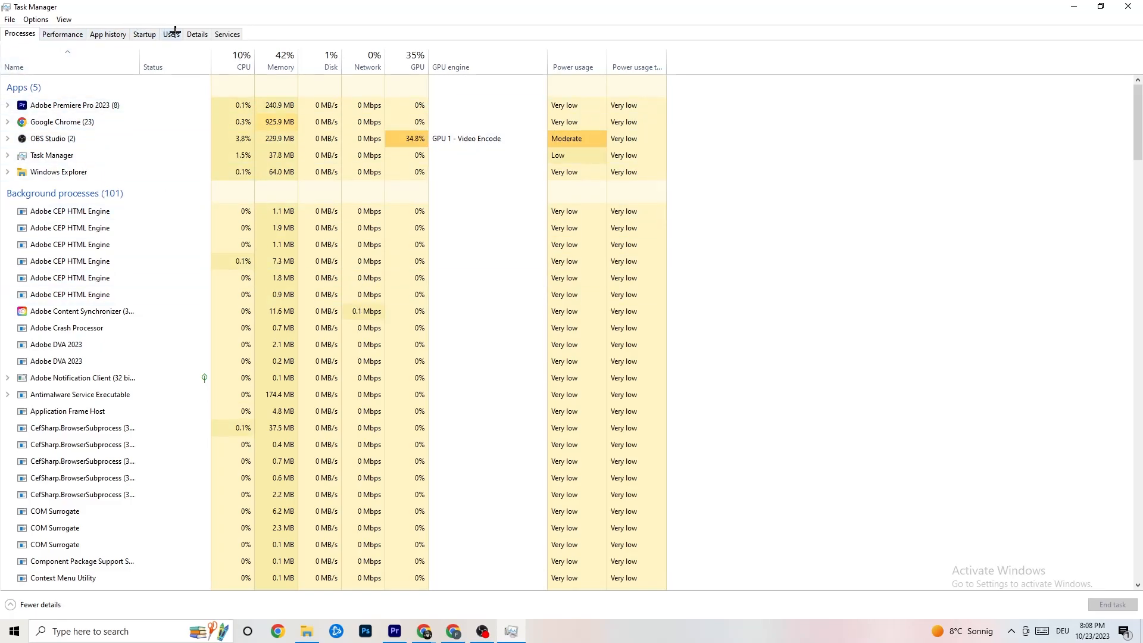
Step: View the priority options for the Adobe Premiere Pro process in the detailed process list and dismiss them
left_click(201, 31)
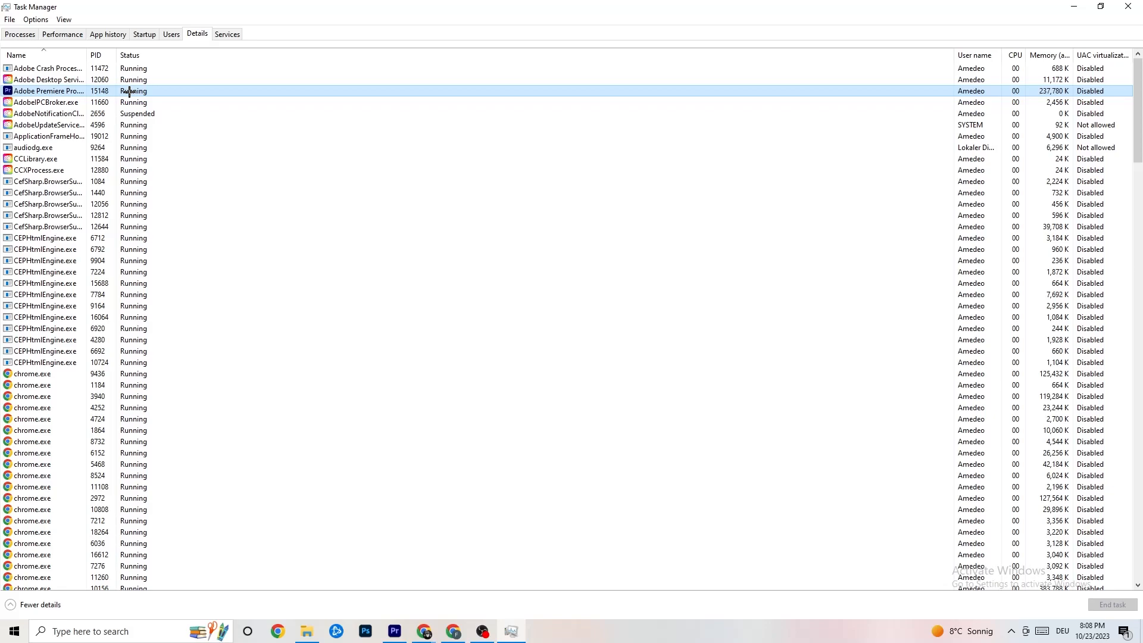
right_click(130, 91)
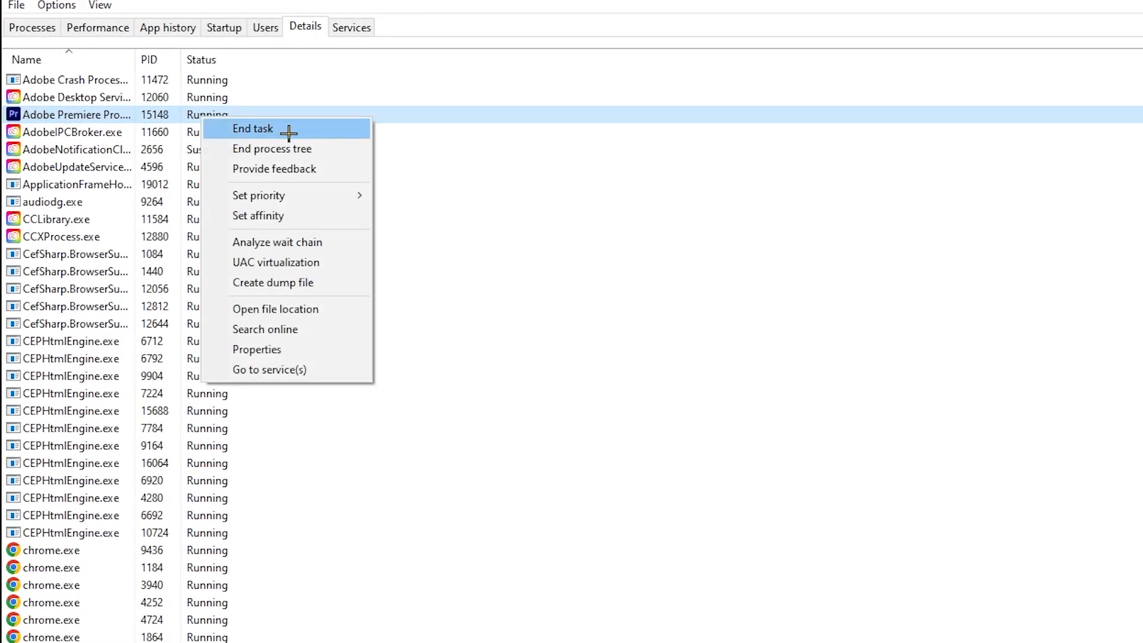
mouse_move(312, 197)
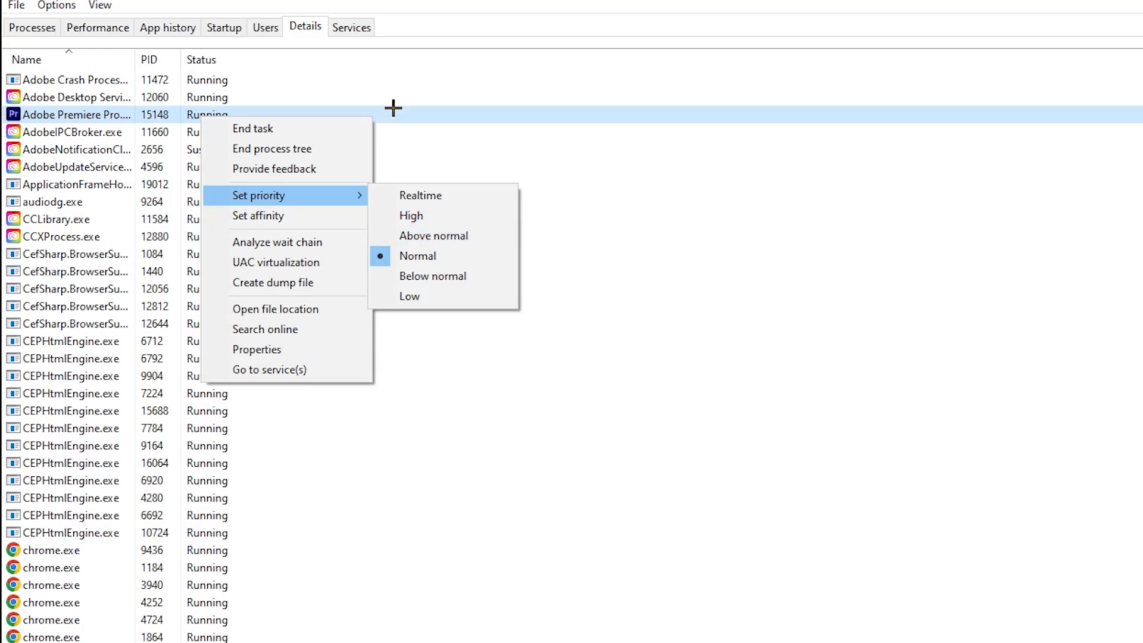
left_click(386, 82)
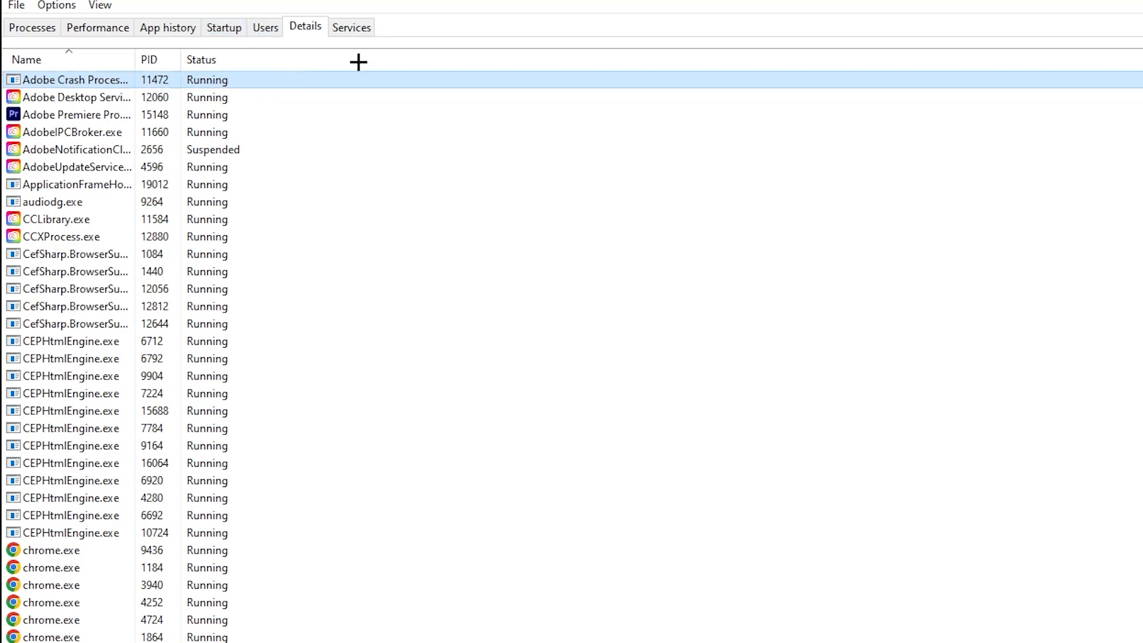
Step: Review the startup programs, view the options for Adobe Updater Startup Utility without changing them, and close Task Manager
left_click(223, 27)
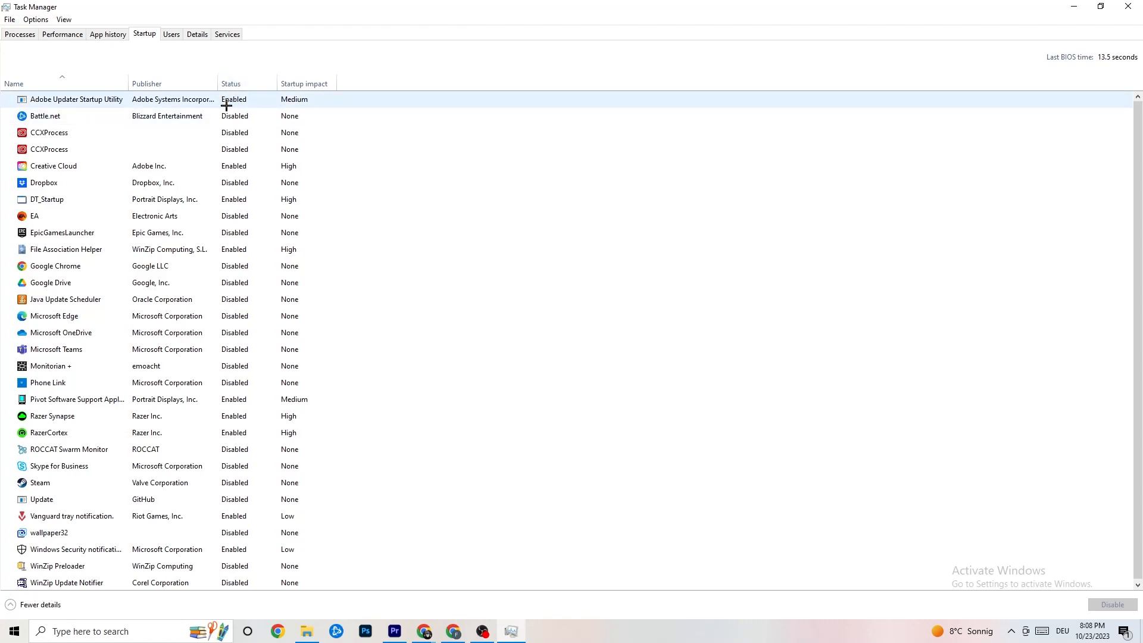
left_click(245, 104)
right_click(245, 104)
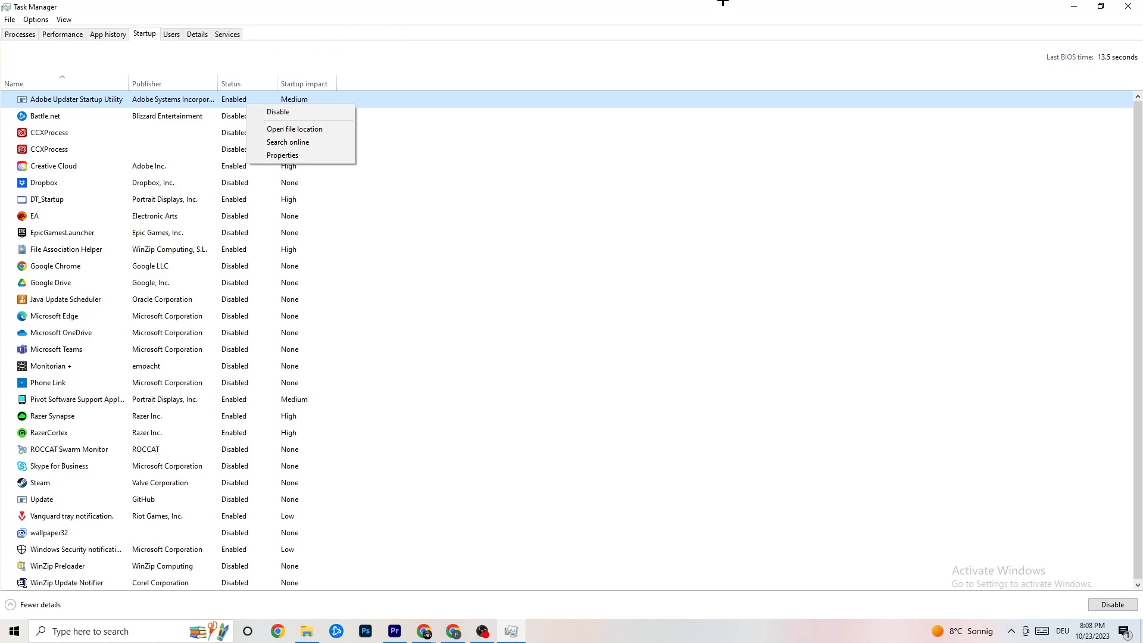
left_click(506, 44)
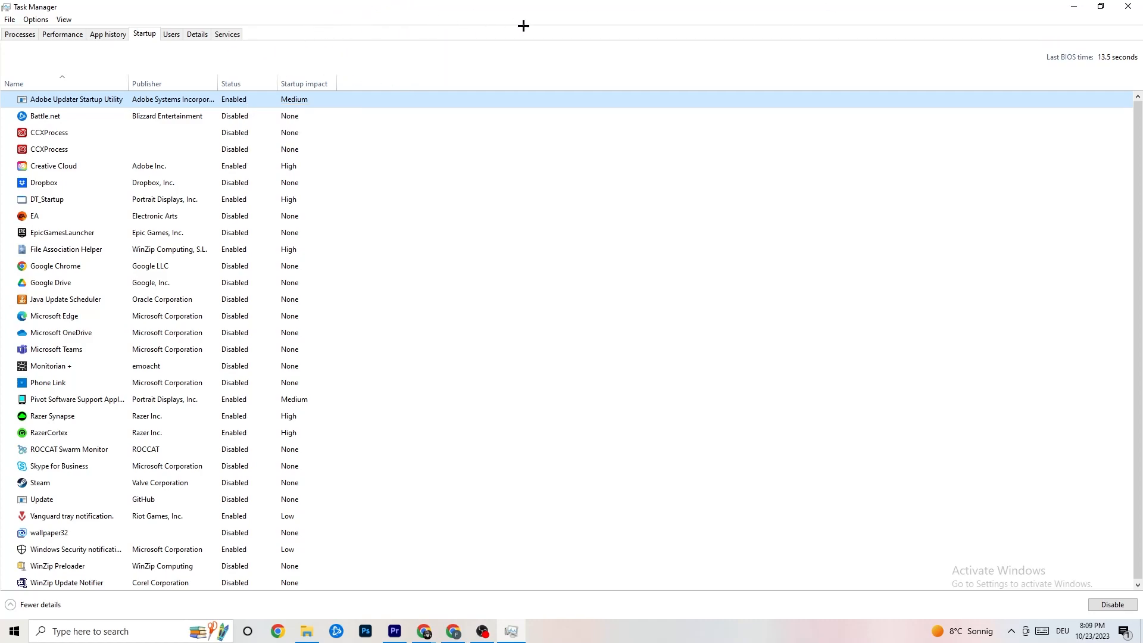
left_click(1138, 3)
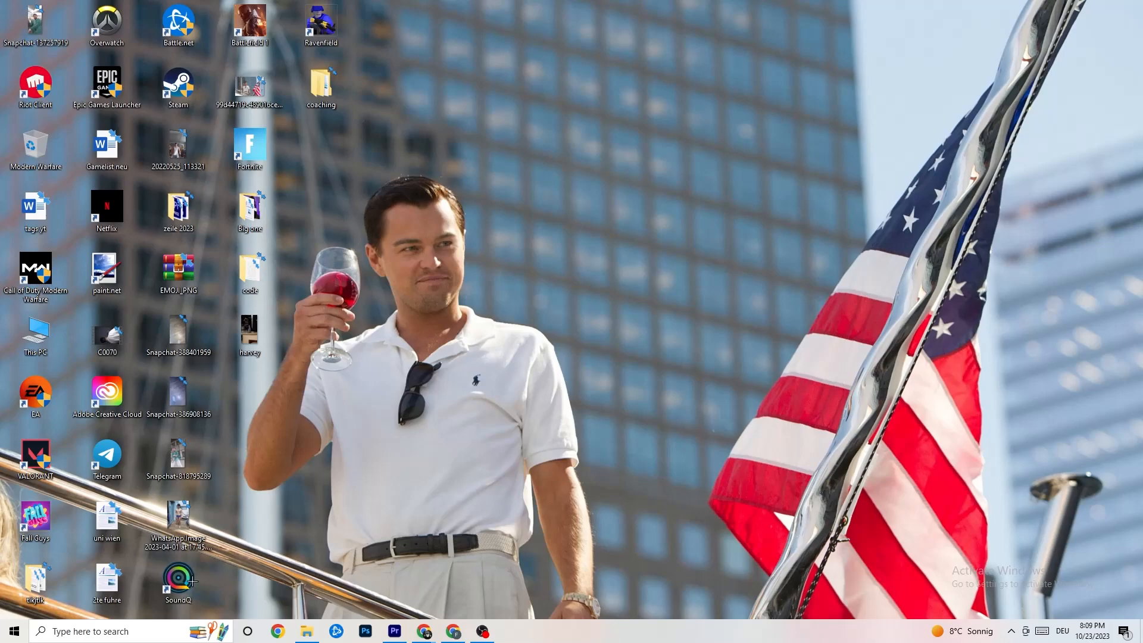
Step: Open the System display page in Windows Settings and look through its color, scale and layout options
left_click(11, 632)
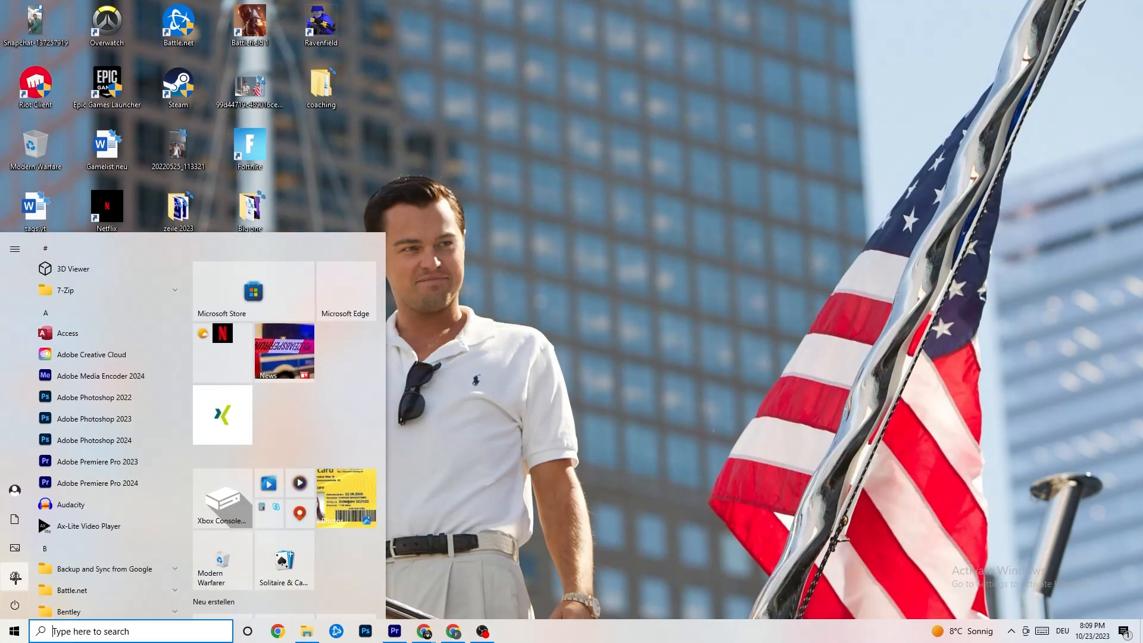
left_click(15, 577)
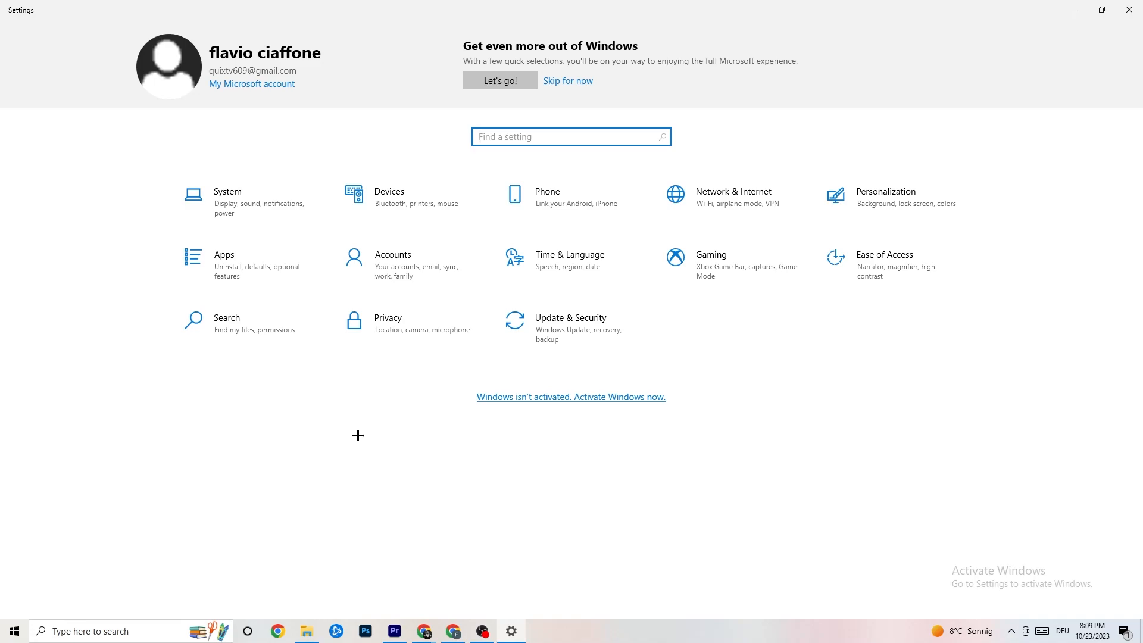
left_click(269, 204)
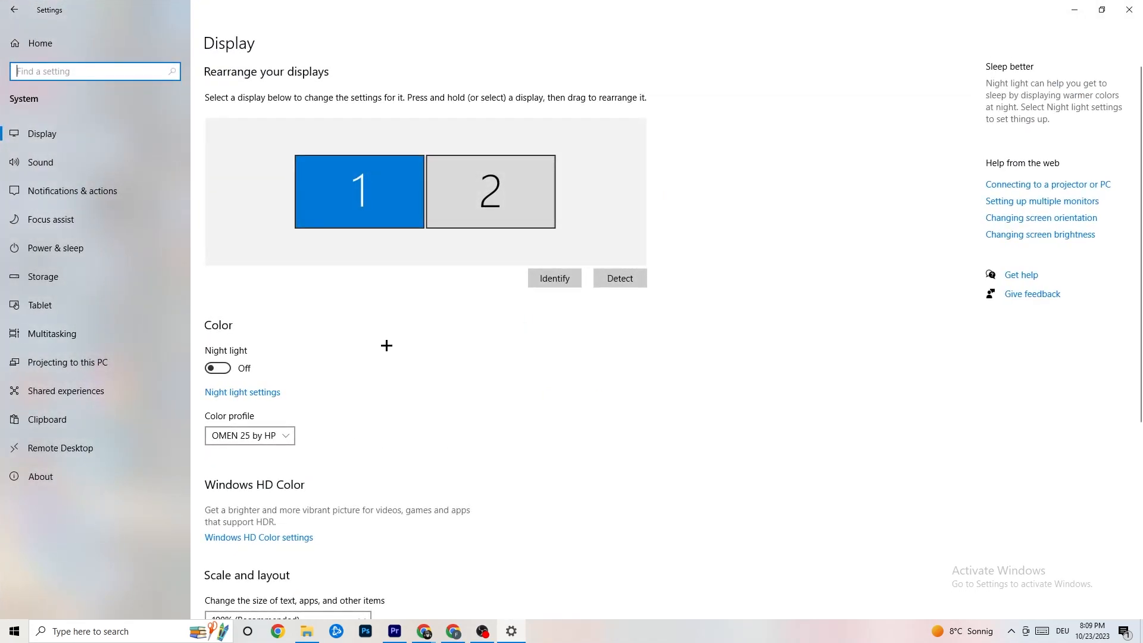
scroll(642, 227, "down", 3)
scroll(643, 232, "up", 3)
scroll(456, 260, "down", 4)
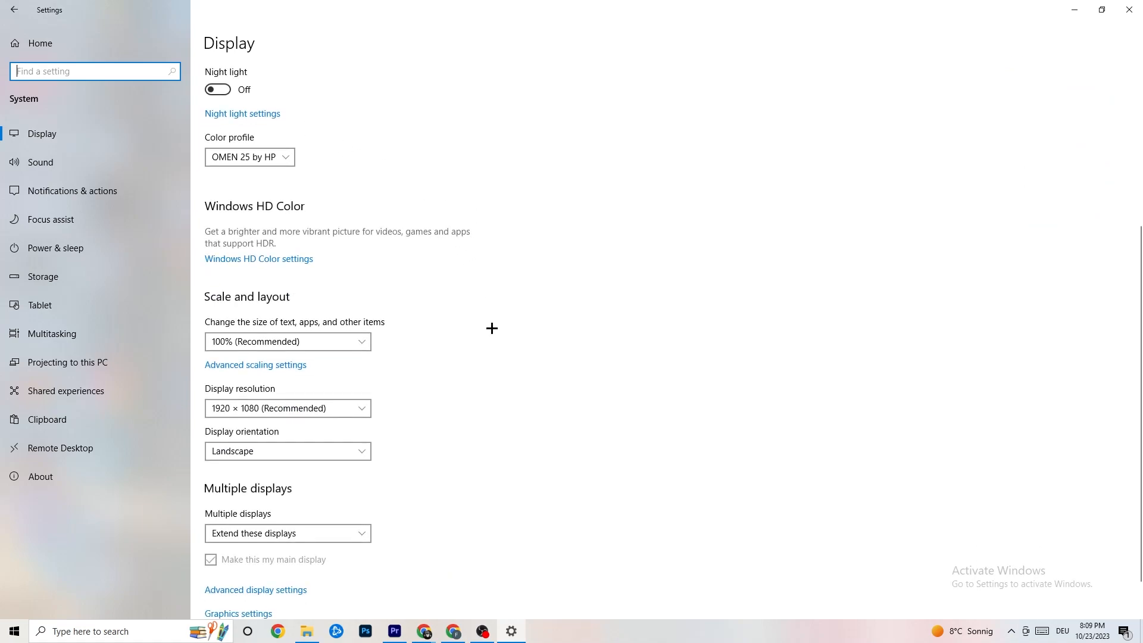
Step: Check the available text and app scaling sizes and display resolutions, keeping 100% and 1920 × 1080
left_click(359, 348)
left_click(343, 289)
left_click(294, 346)
left_click(559, 294)
left_click(343, 414)
left_click(505, 359)
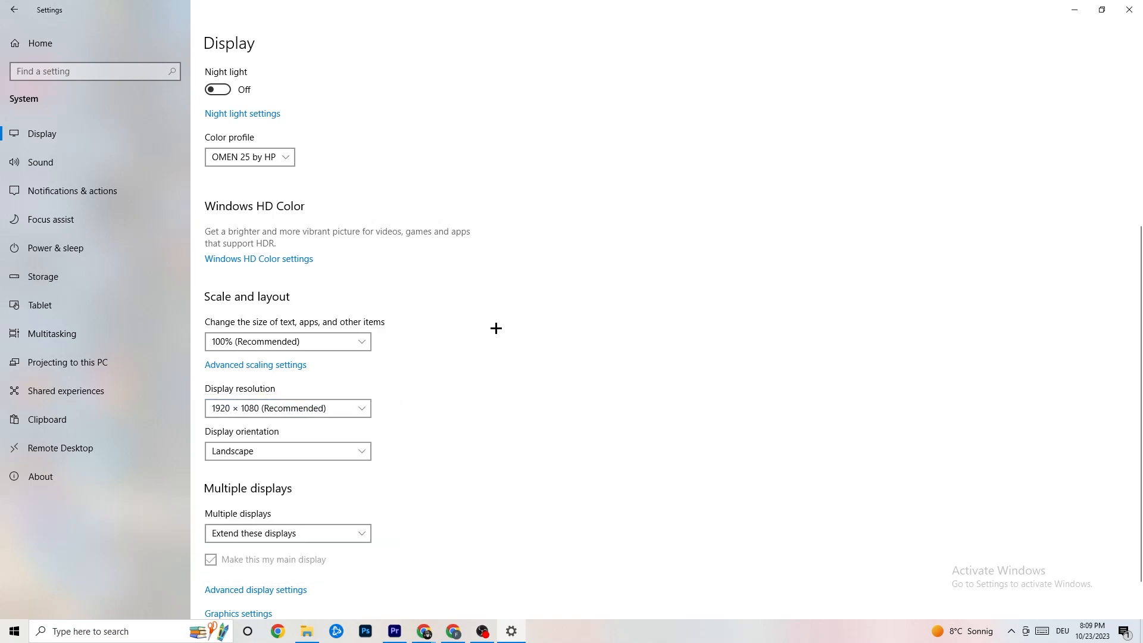
scroll(497, 330, "down", 1)
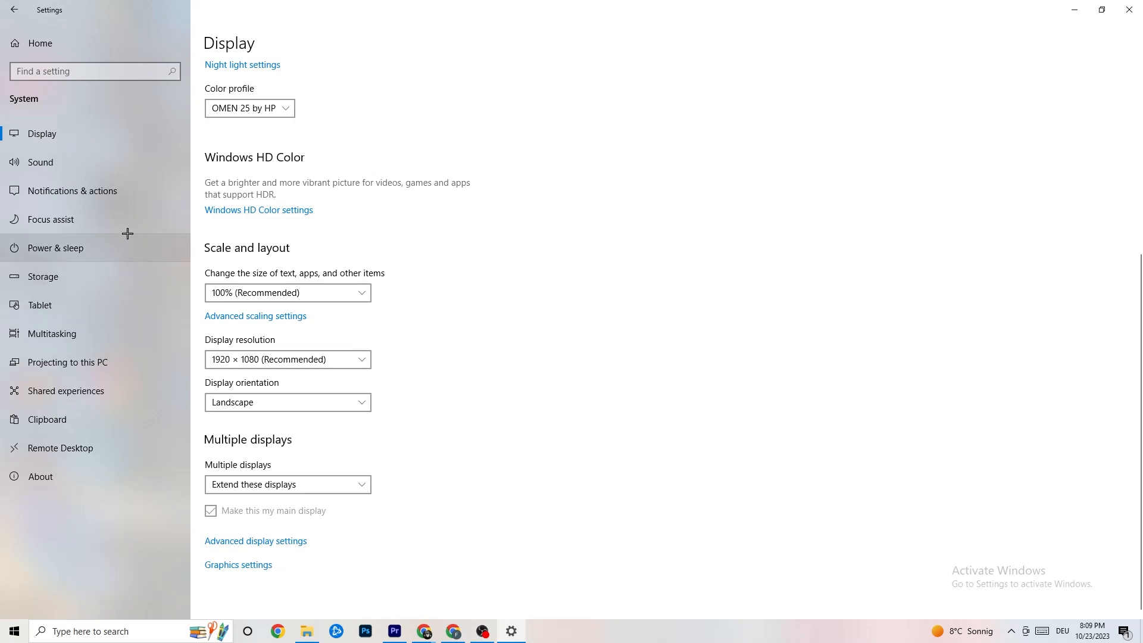
Step: Review the power plans in the additional power settings under Power & sleep and close Power Options without changes
left_click(113, 248)
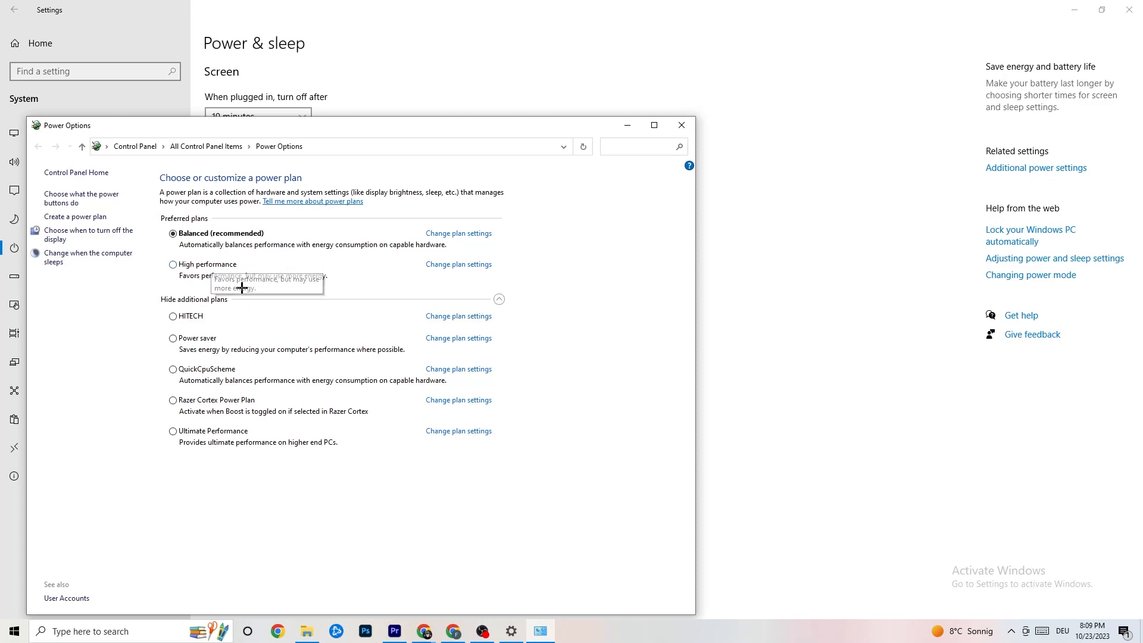
left_click(682, 127)
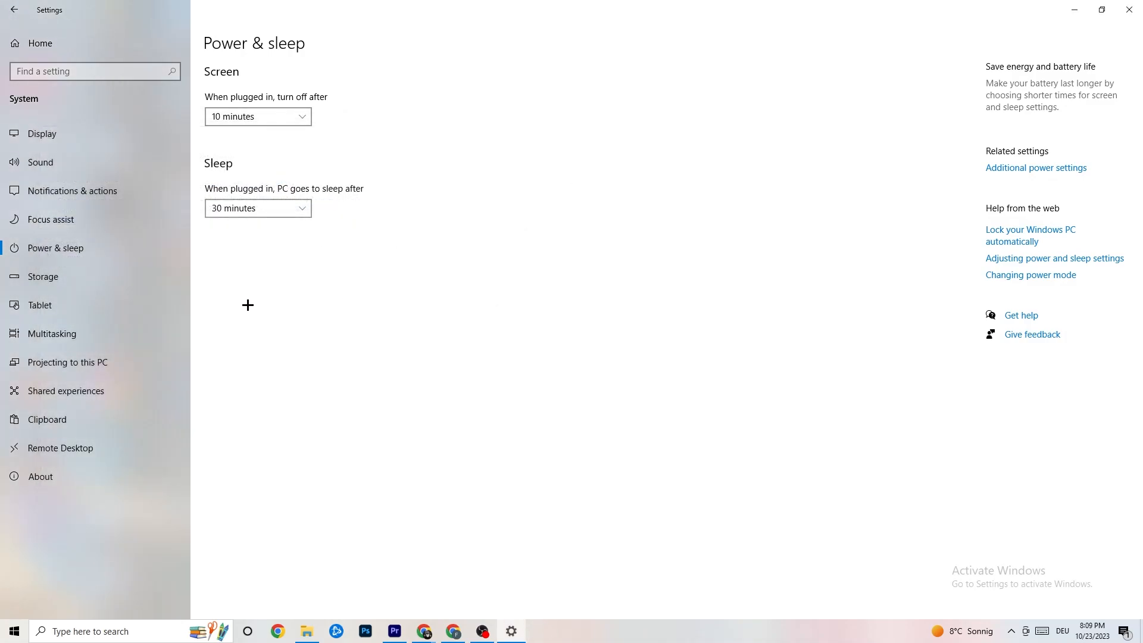
Step: Check how often Storage Sense runs in its configuration, keep Every week, and return to the storage overview
left_click(73, 285)
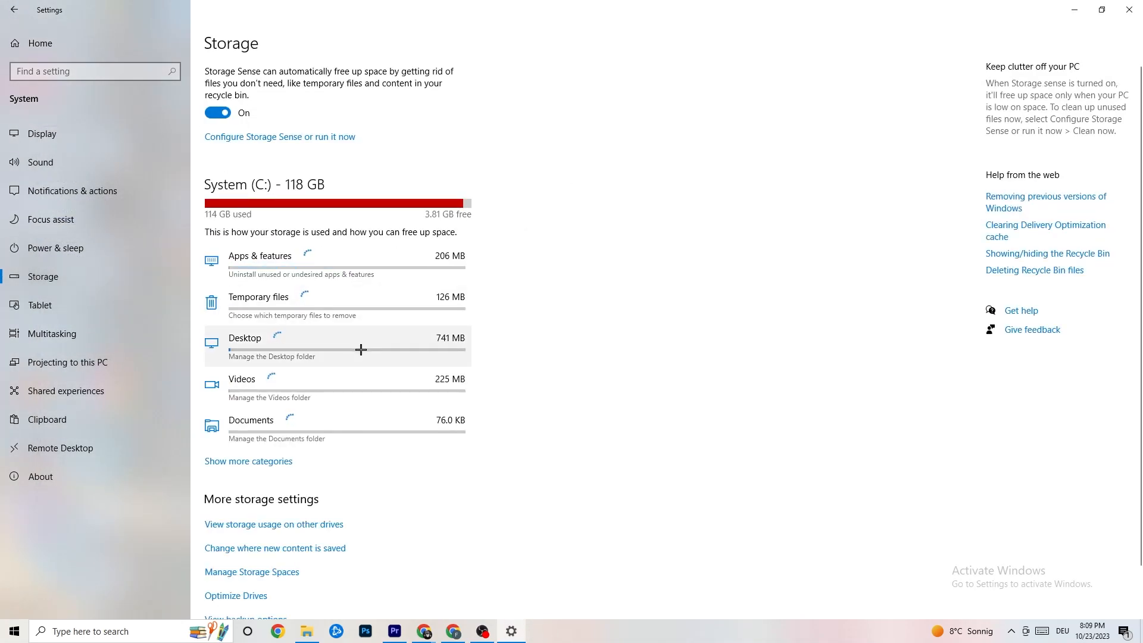
left_click(319, 138)
left_click(142, 172)
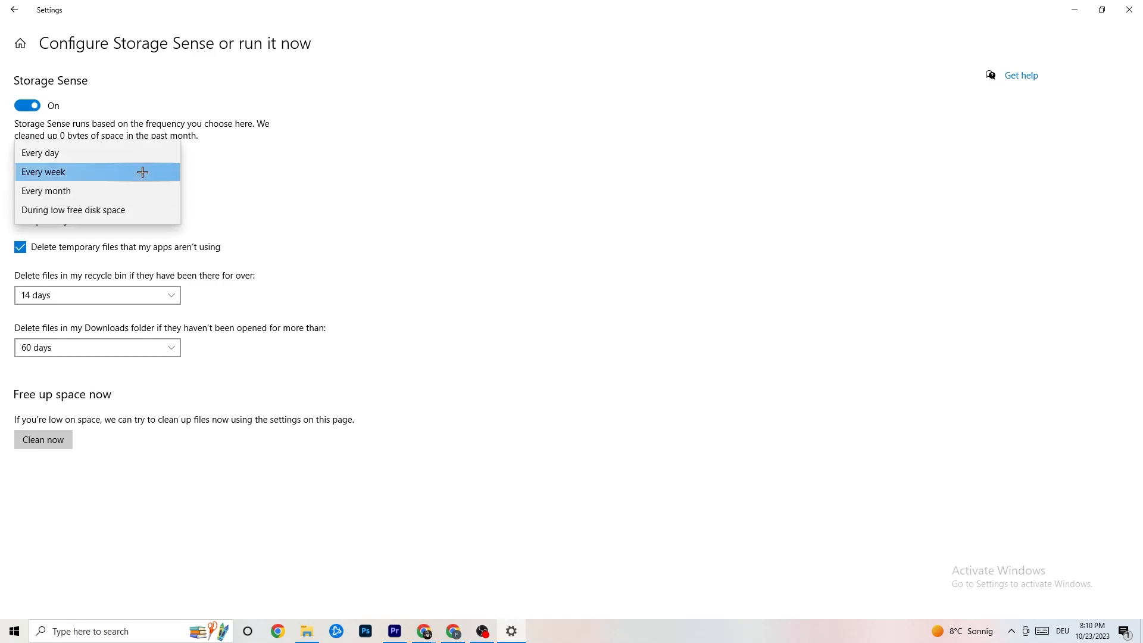
left_click(352, 171)
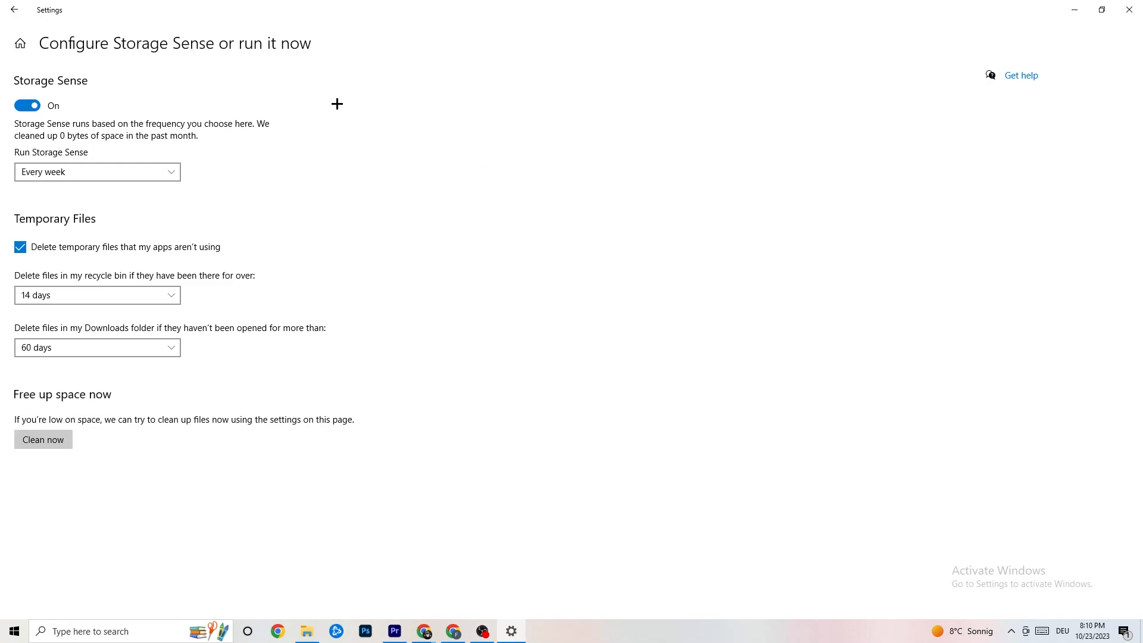
left_click(18, 13)
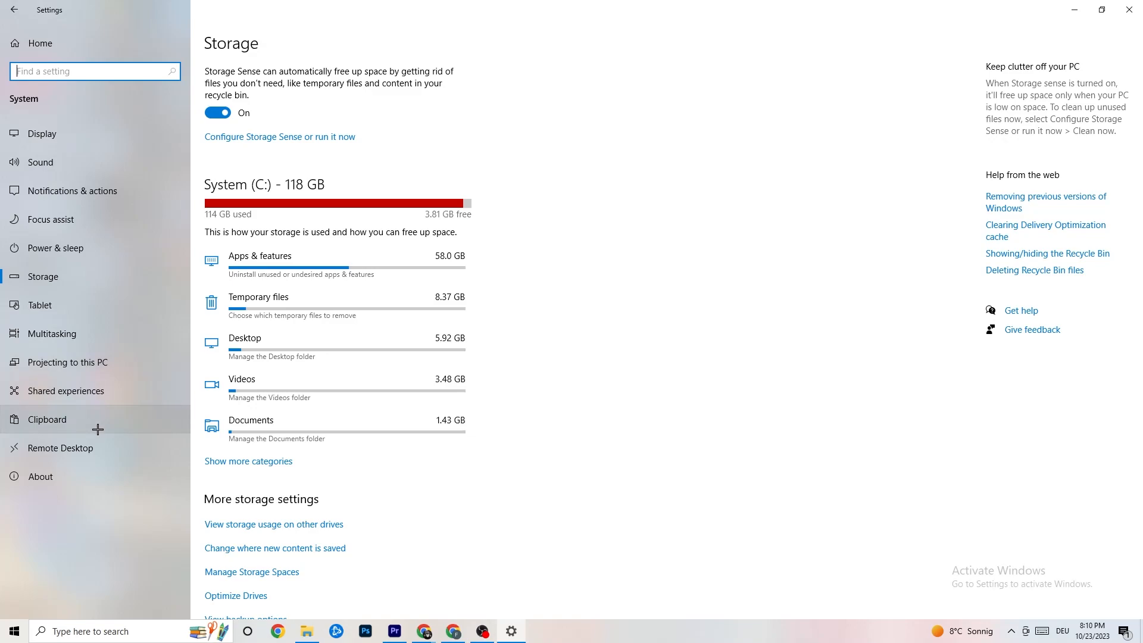
Step: Check the gaming settings for Xbox Game Bar, background and audio recording in Captures, and Game Mode
left_click(40, 43)
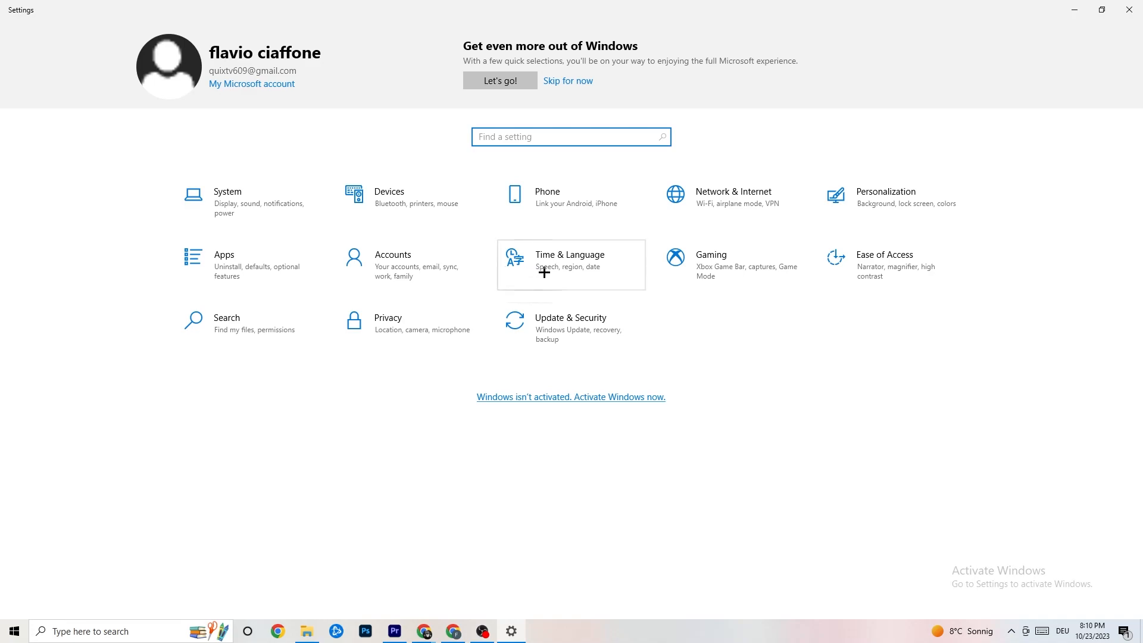
left_click(741, 281)
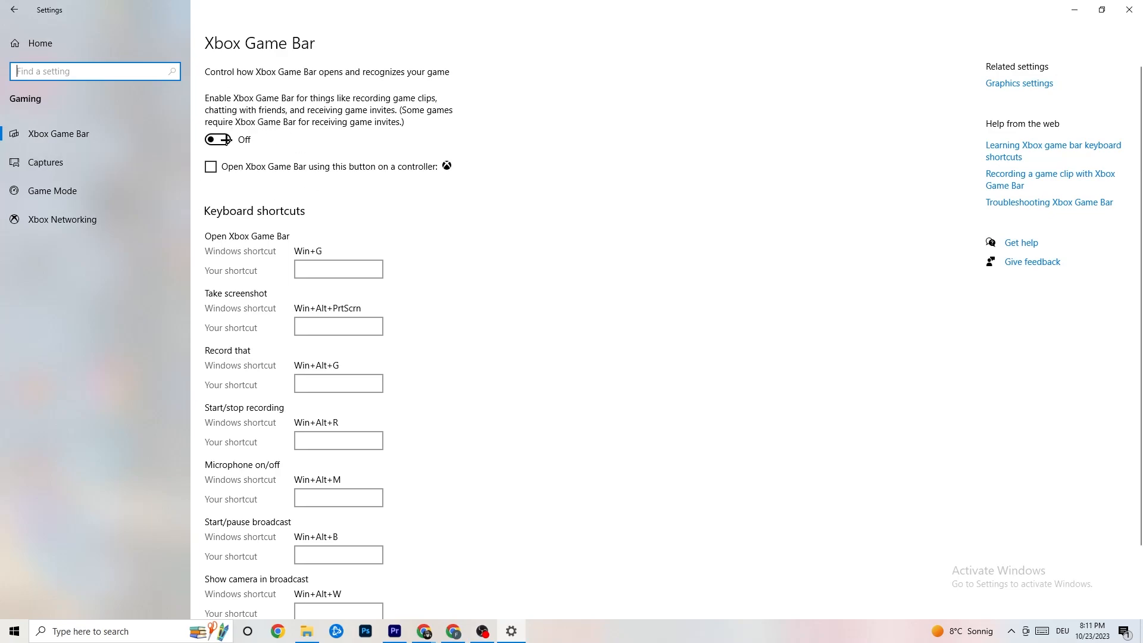
left_click(84, 162)
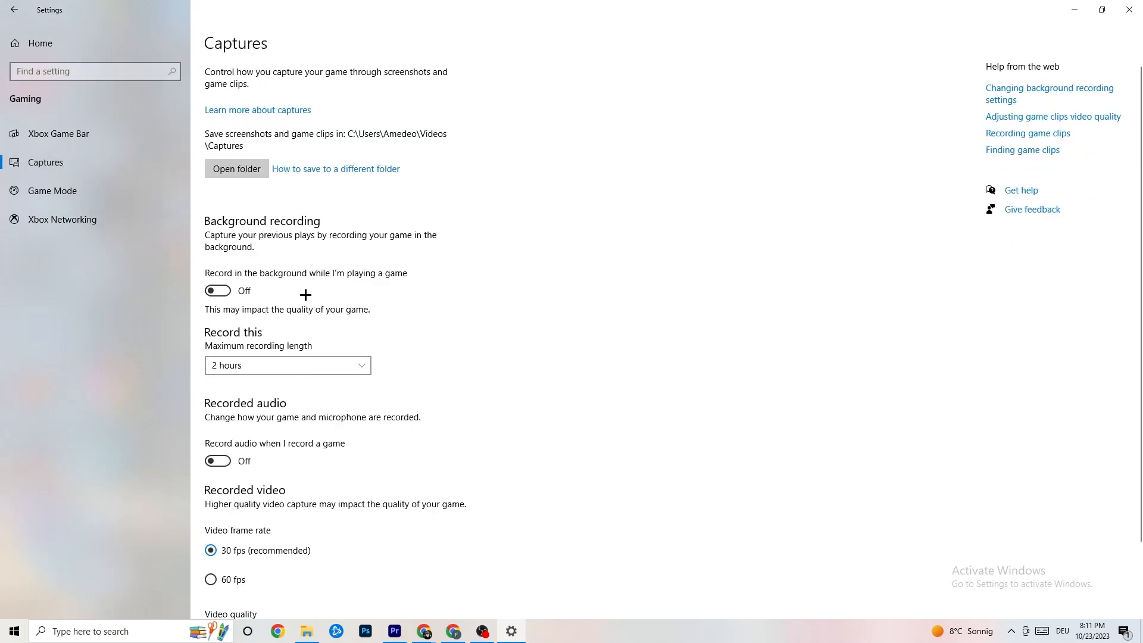
scroll(393, 256, "down", 2)
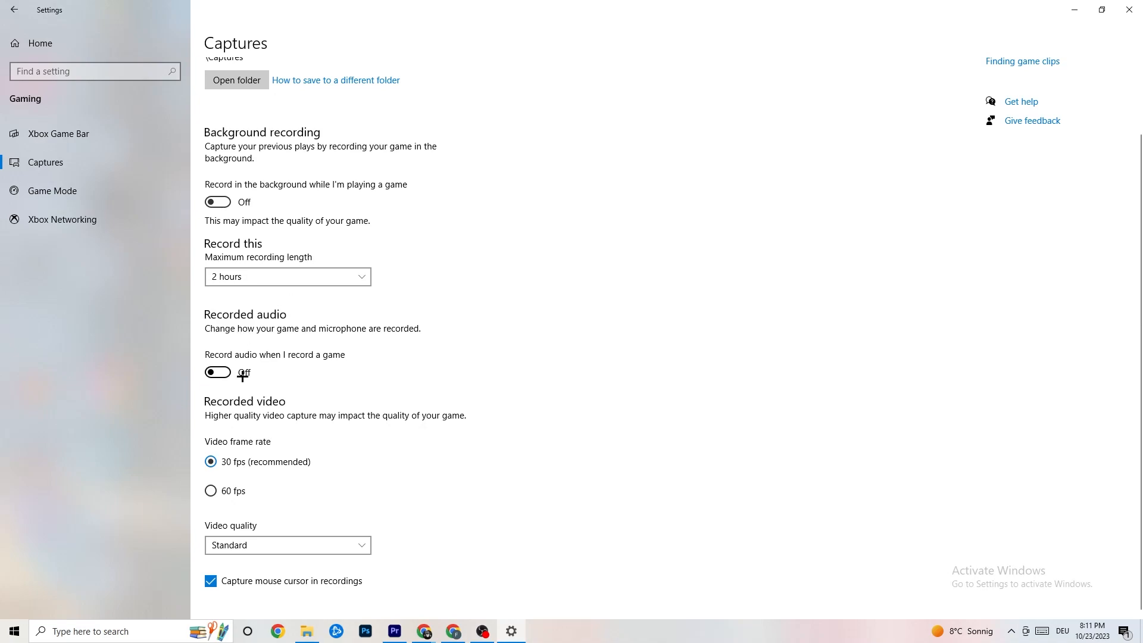
left_click(76, 189)
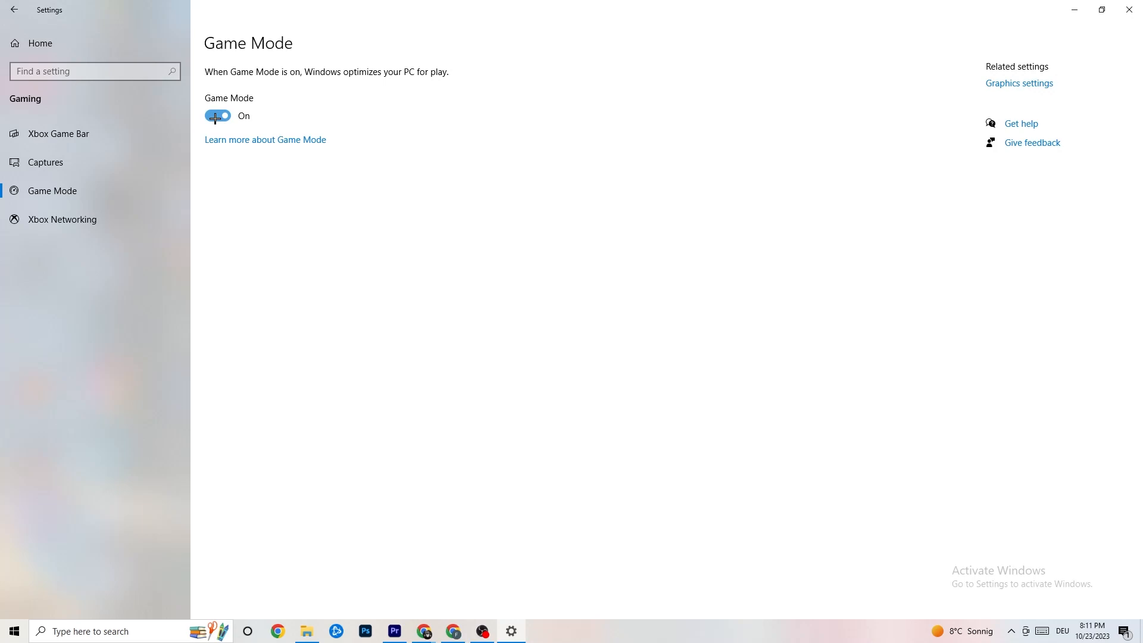
Step: Check Windows Update and the troubleshooting options under Update & Security, and close Settings
left_click(23, 9)
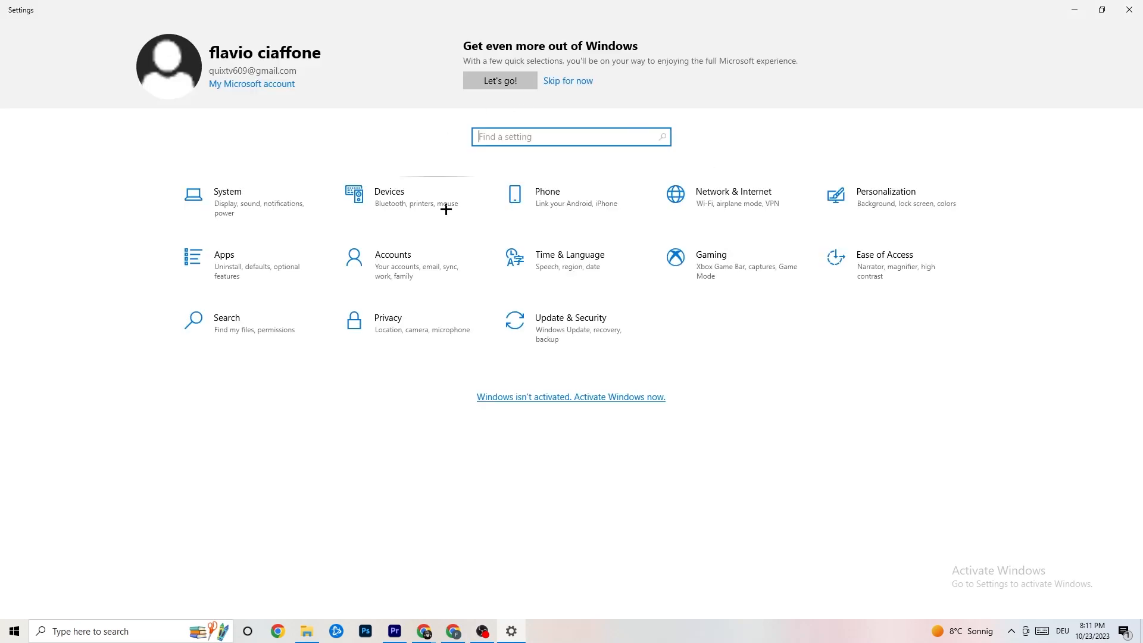
left_click(580, 323)
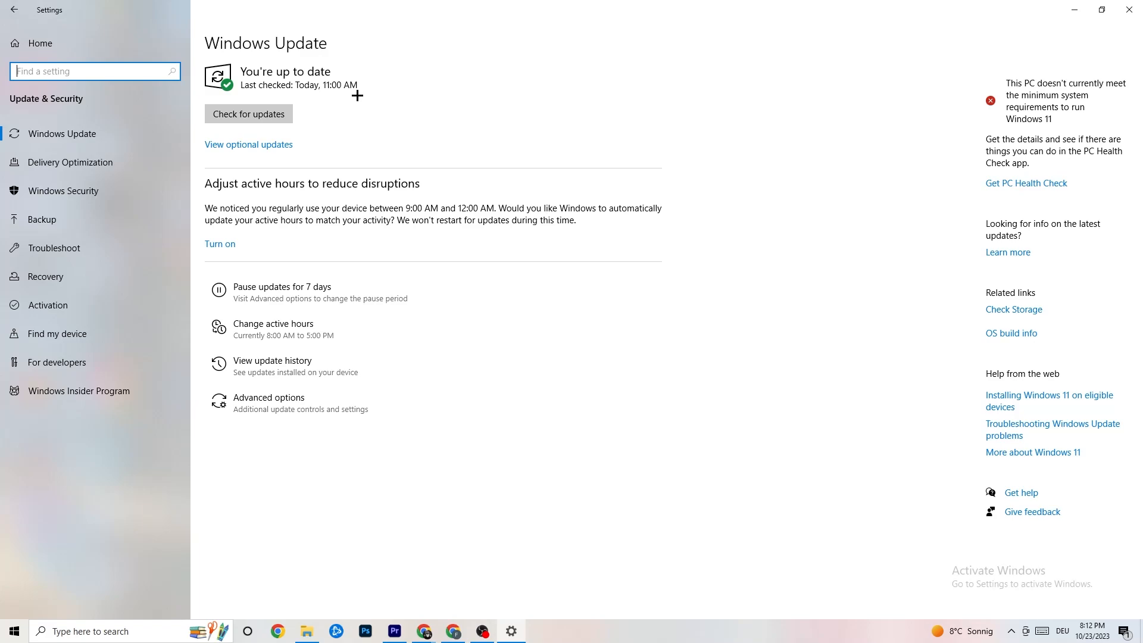
left_click(88, 129)
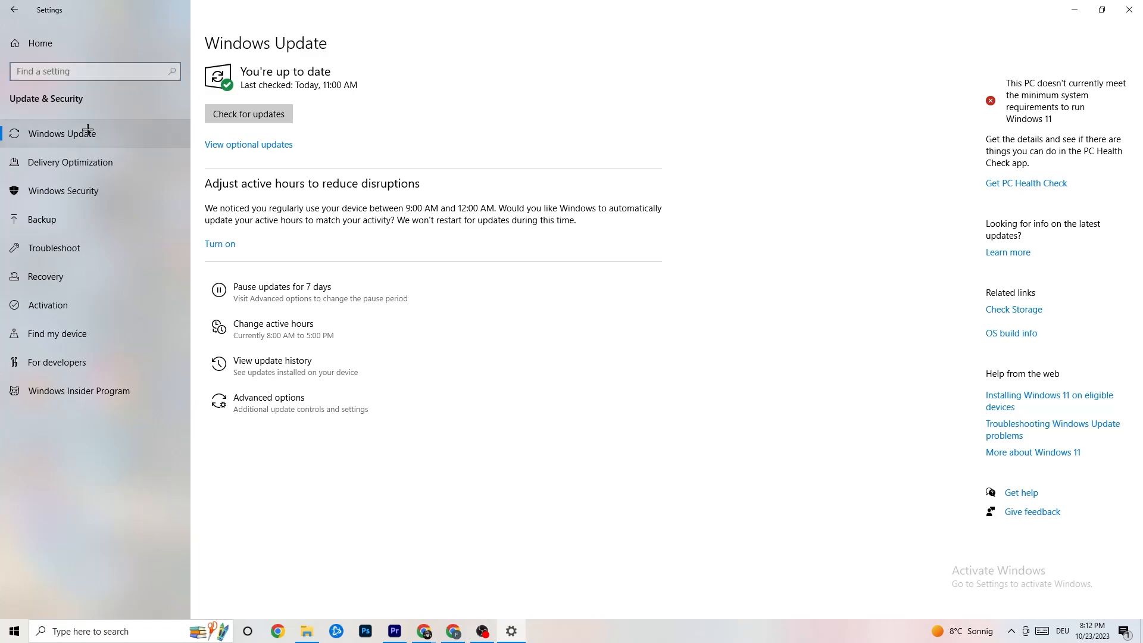
left_click(63, 245)
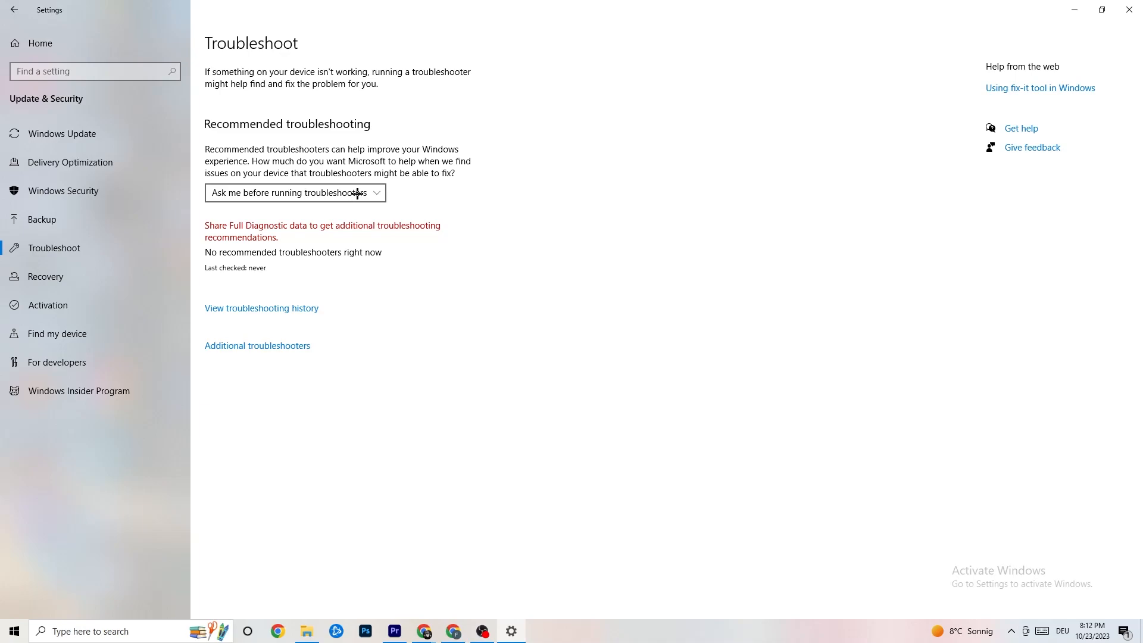
left_click(1132, 7)
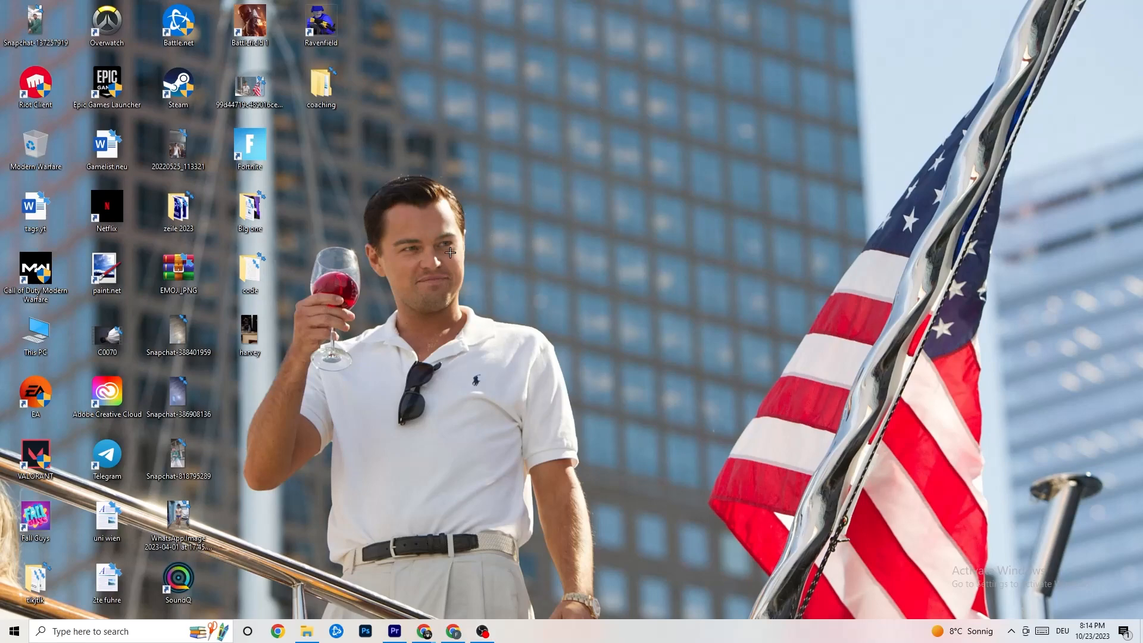
Step: Open NVIDIA Control Panel from the desktop, check the display's resolution and refresh rate settings, and close it without changes
right_click(512, 153)
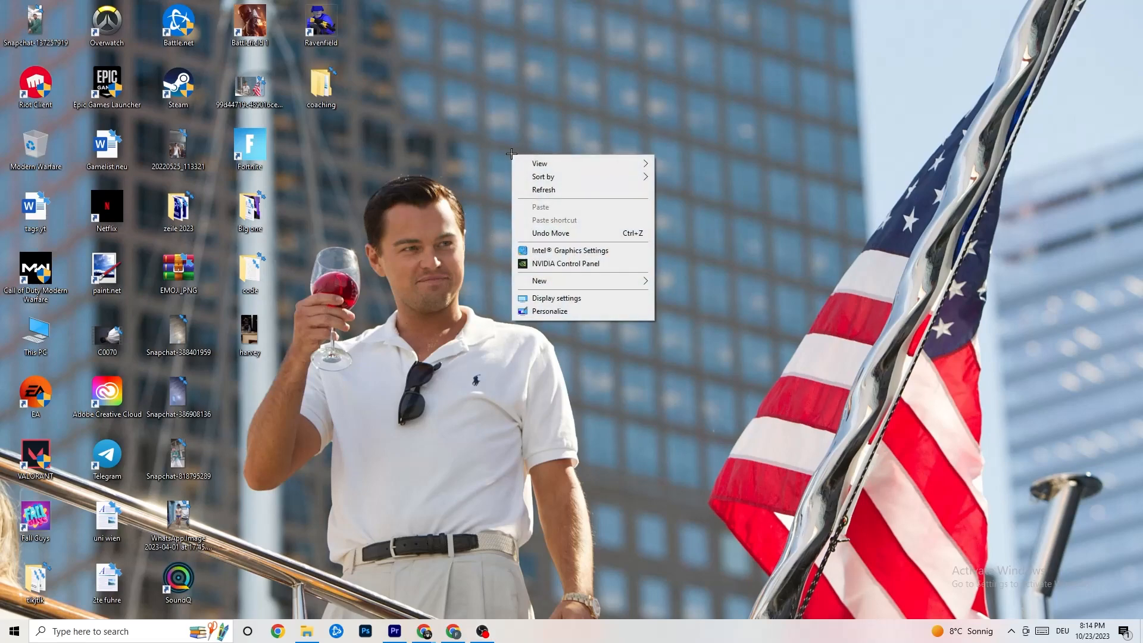
left_click(553, 263)
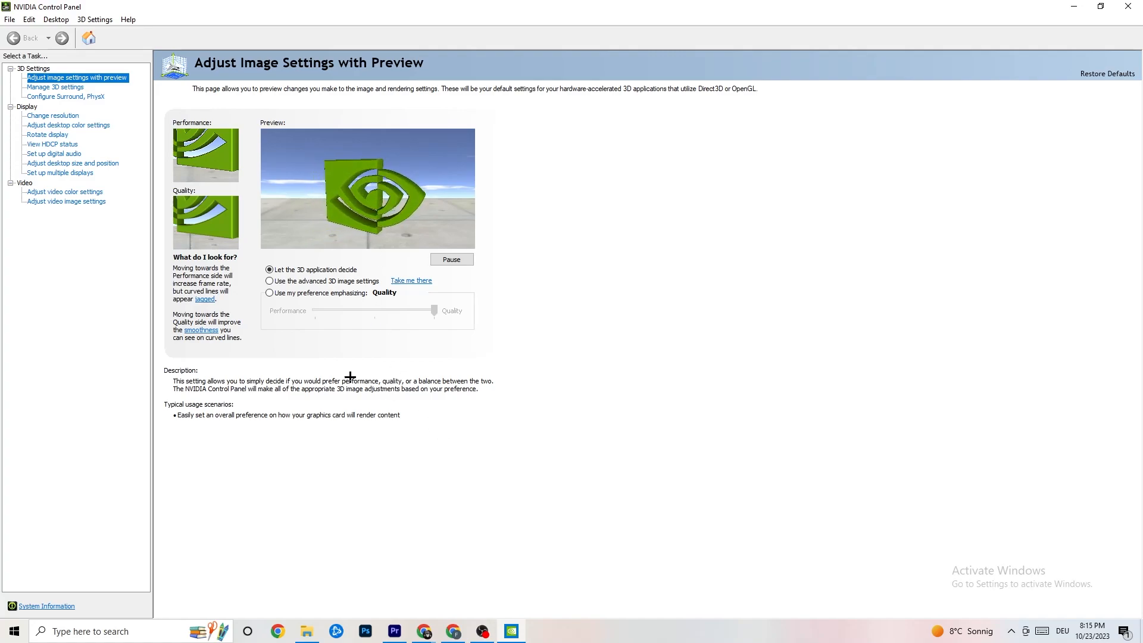
left_click(48, 117)
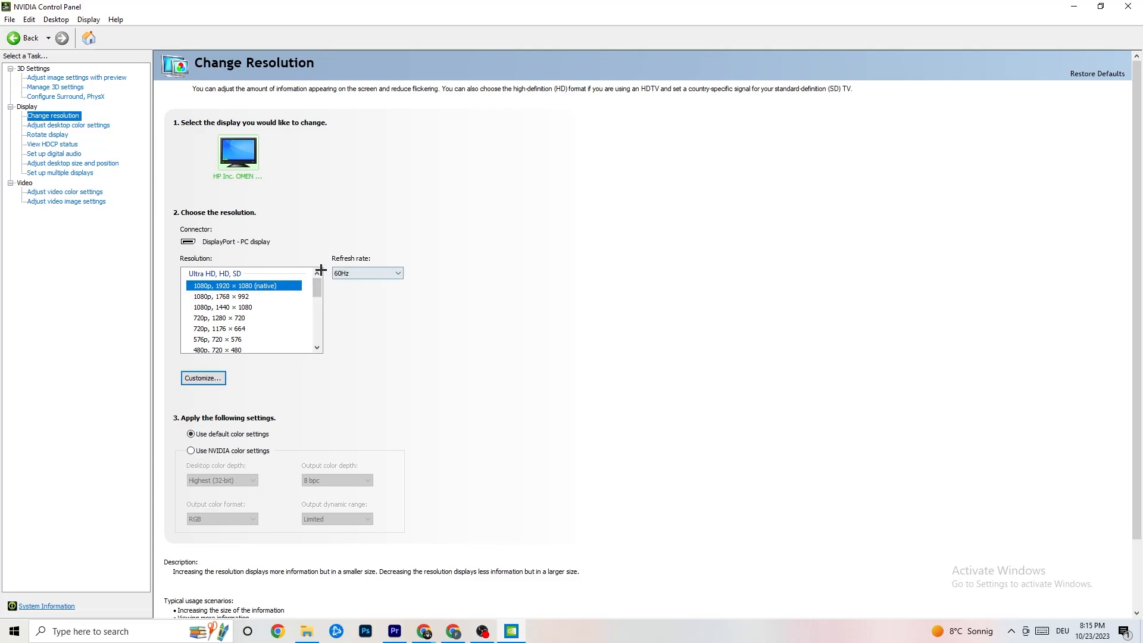
left_click_drag(317, 293, 316, 277)
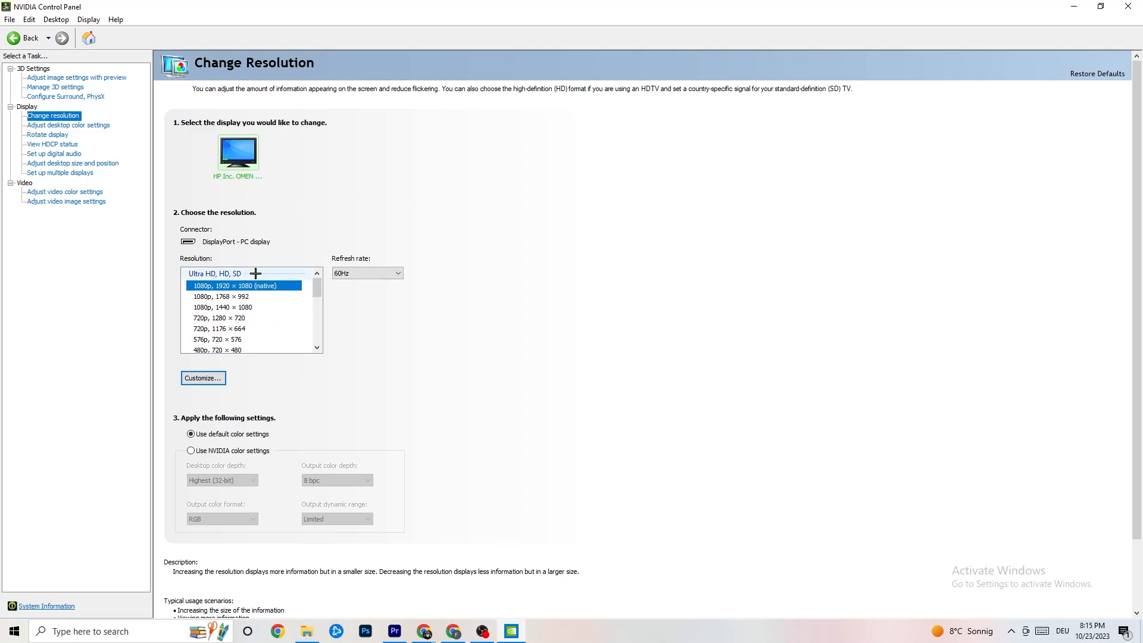
key("alt+F4")
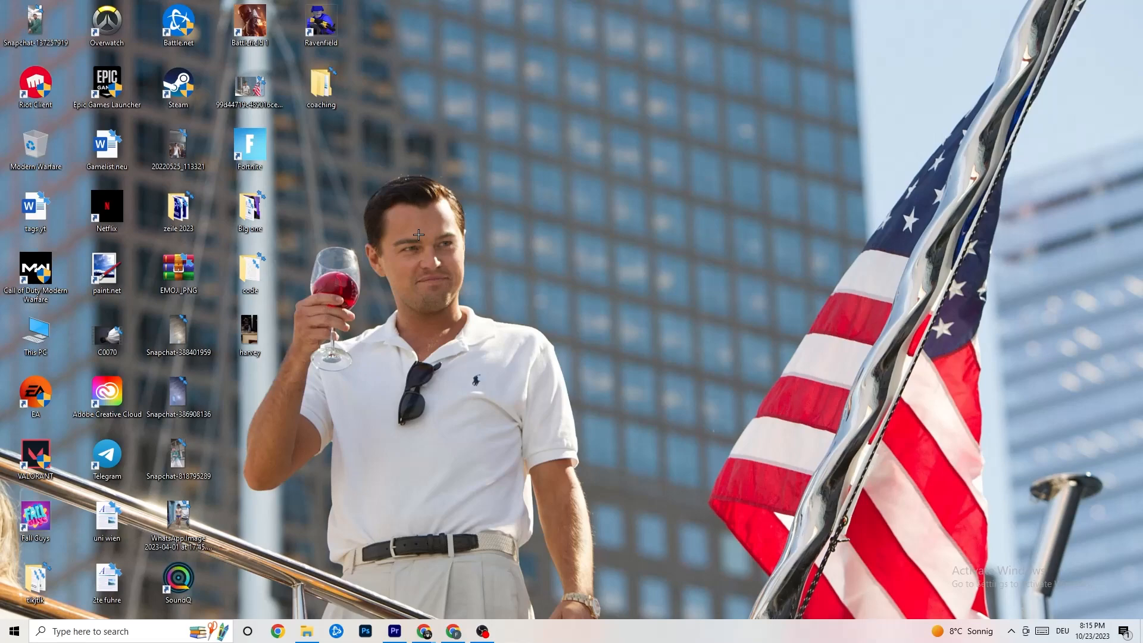
Step: View the sleep, shut down and restart choices for the PC and dismiss them without choosing one
left_click(14, 631)
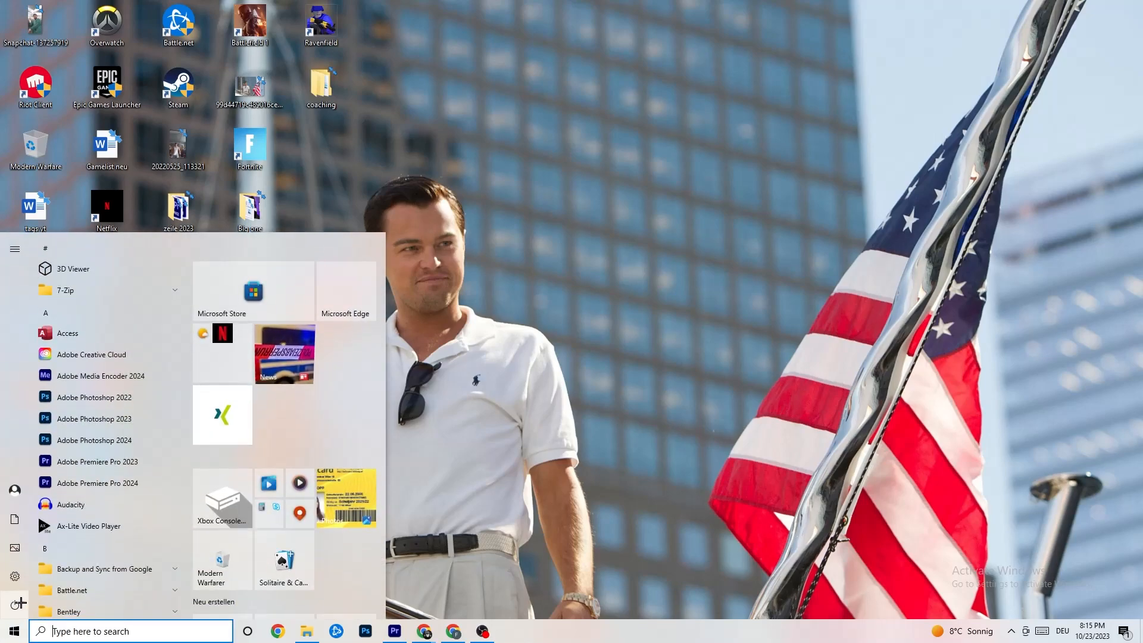
left_click(17, 605)
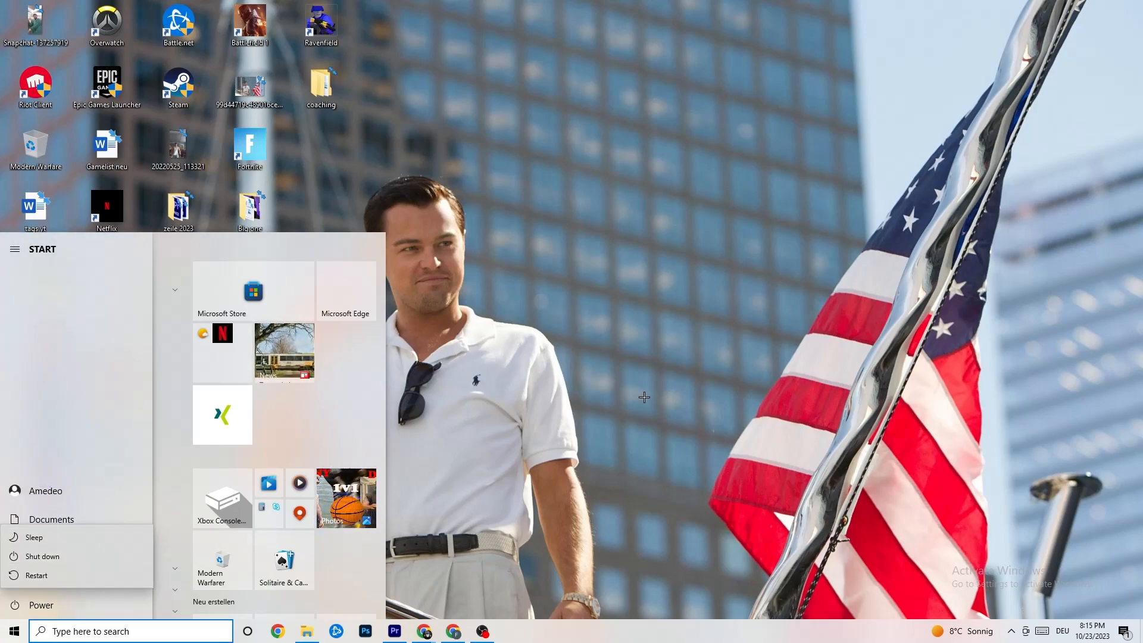
left_click(617, 237)
left_click(602, 100)
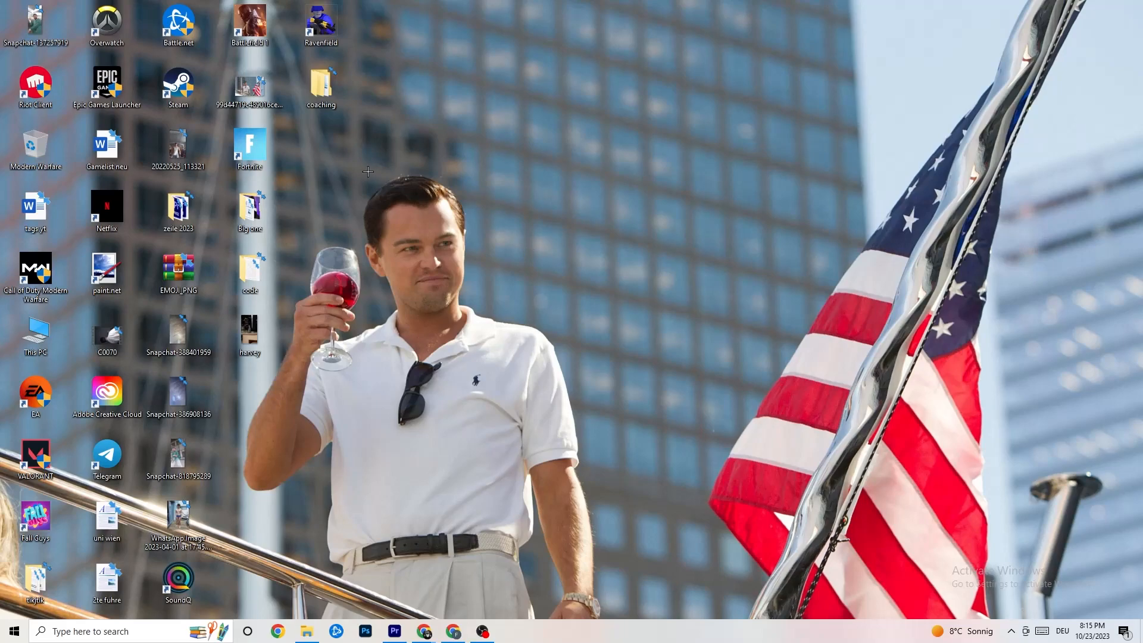